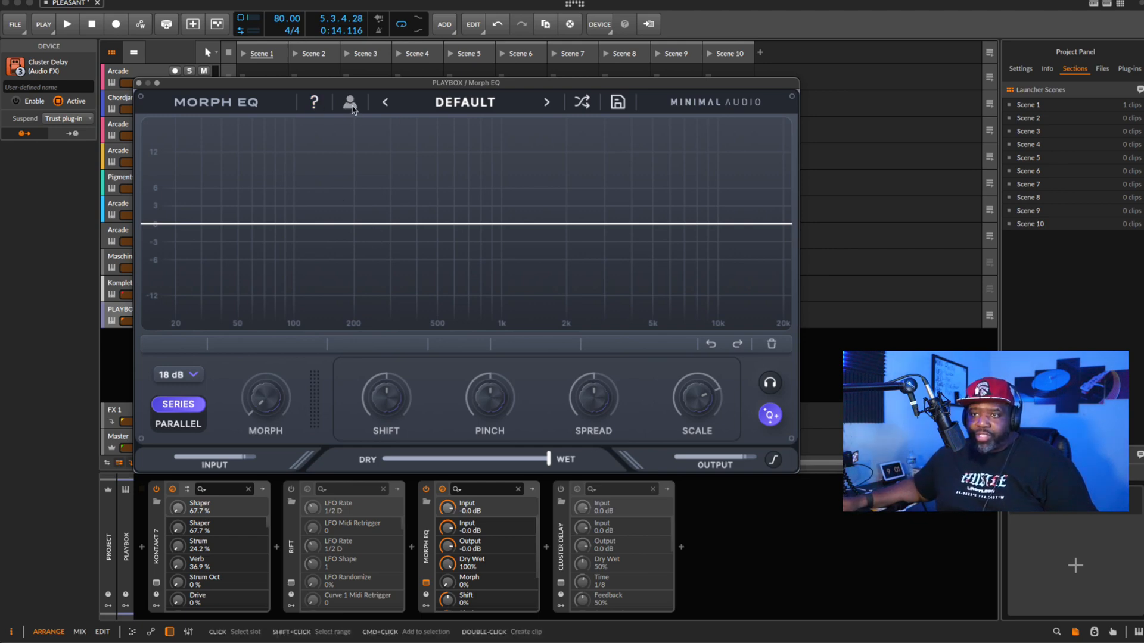
Step: View the Morph EQ plug-in's account information and close it
{"action": "left_click", "coordinate": [351, 104]}
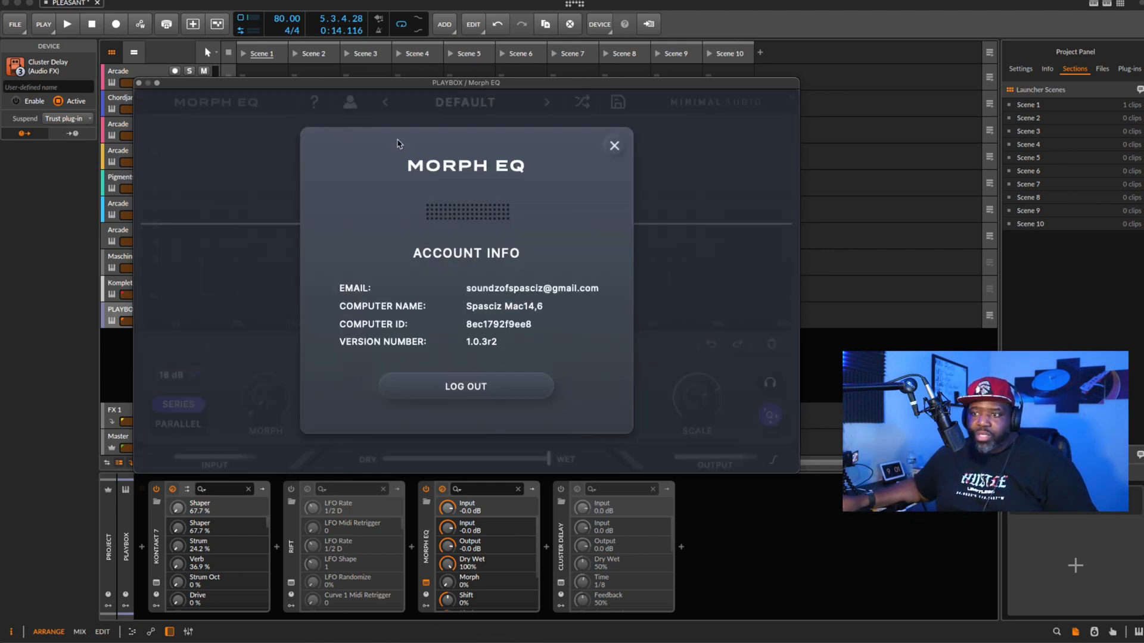
{"action": "left_click", "coordinate": [614, 146]}
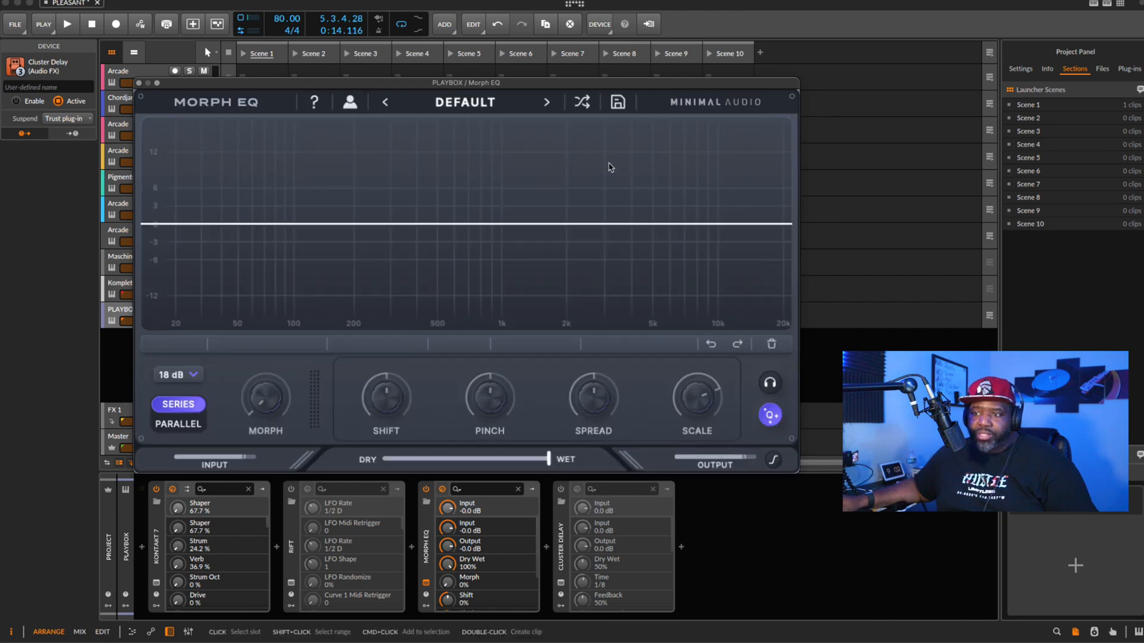
Step: Try a randomly chosen preset, then reload the Default preset
{"action": "left_click", "coordinate": [584, 103]}
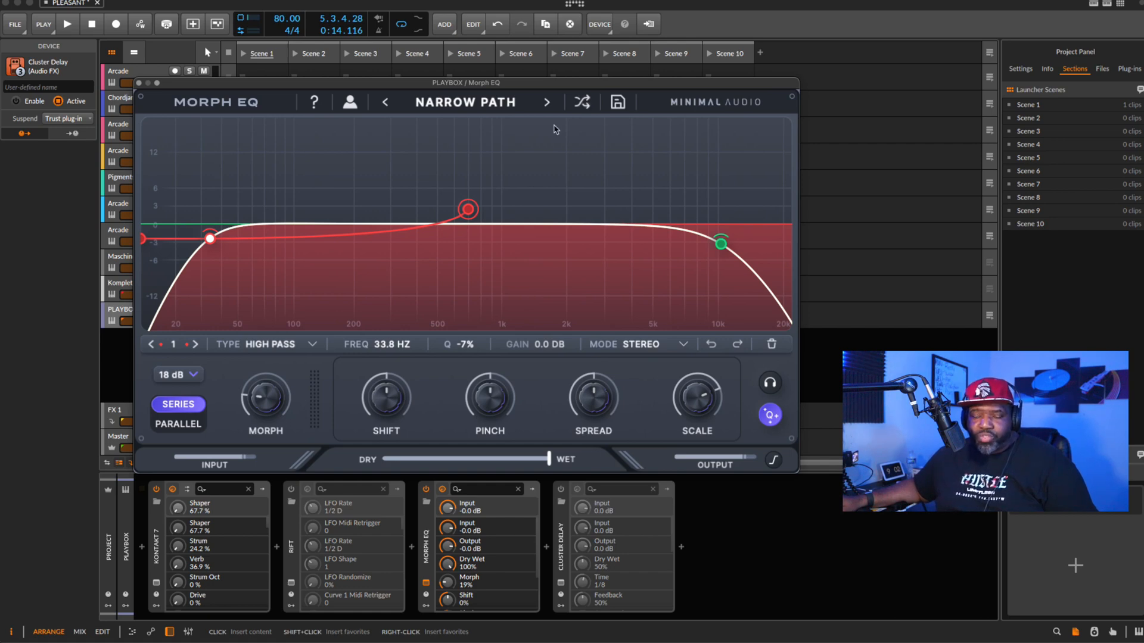
{"action": "left_click", "coordinate": [470, 103]}
{"action": "left_click", "coordinate": [474, 126]}
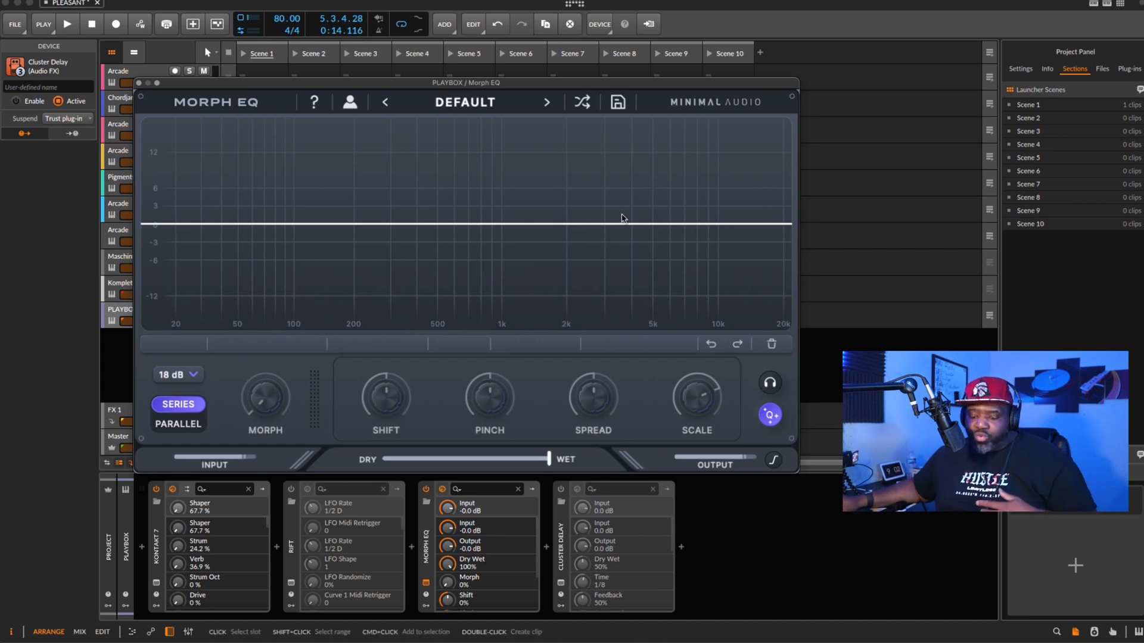
Step: Audition the track while adding a peak band at about 3.09 kHz and 2.9 dB, plus a second at about 438 Hz and -5.5 dB
{"action": "key", "text": "space"}
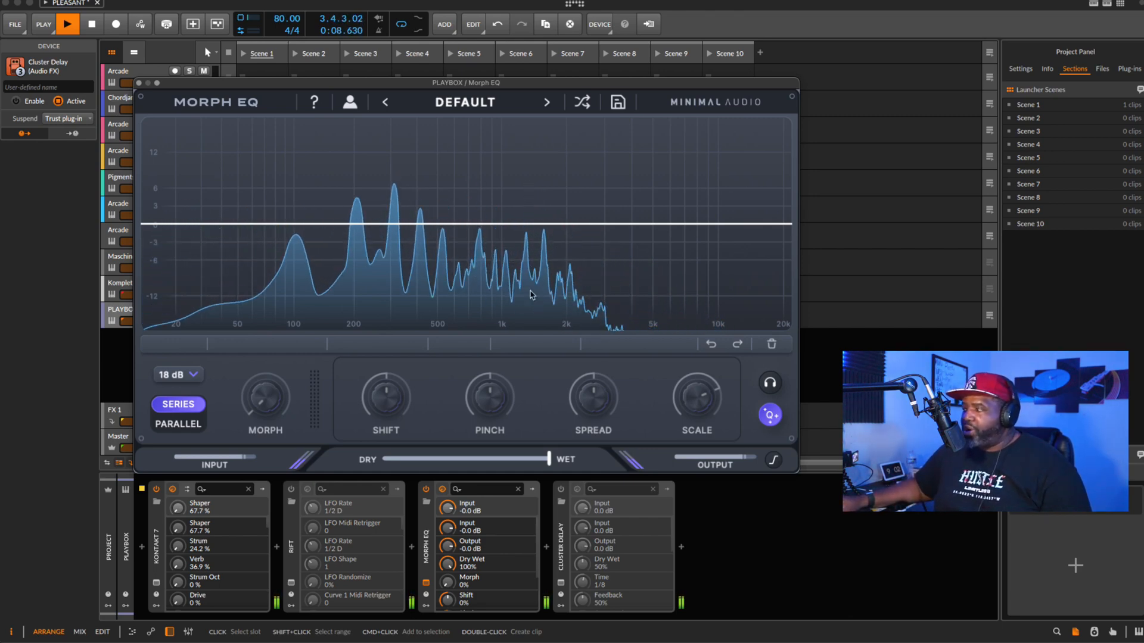
{"action": "key", "text": "space"}
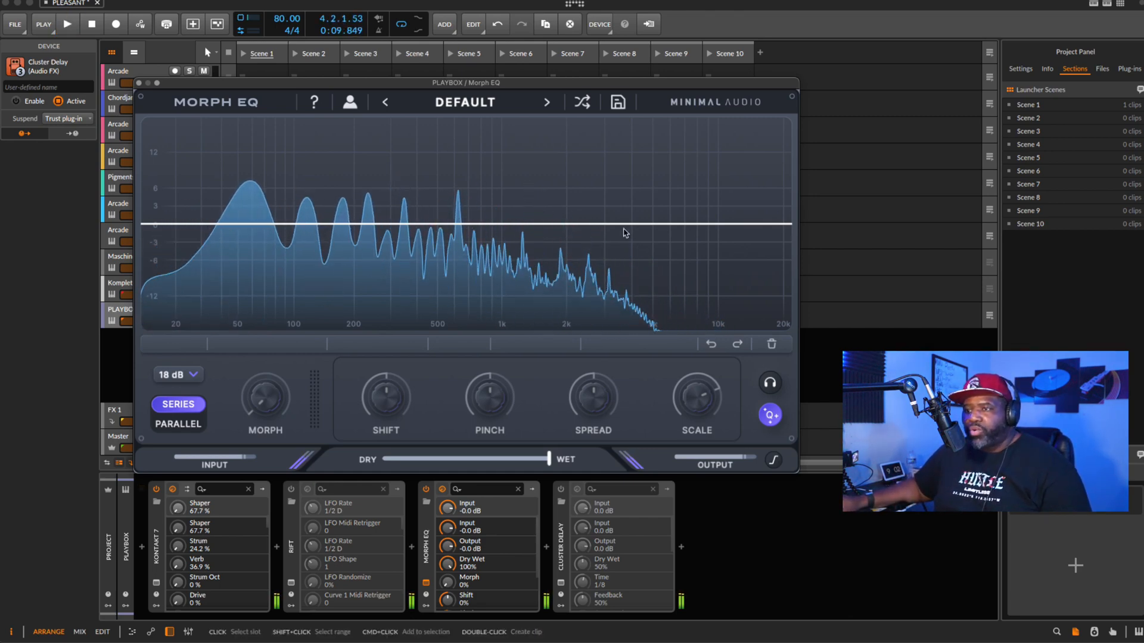
{"action": "double_click", "coordinate": [620, 224]}
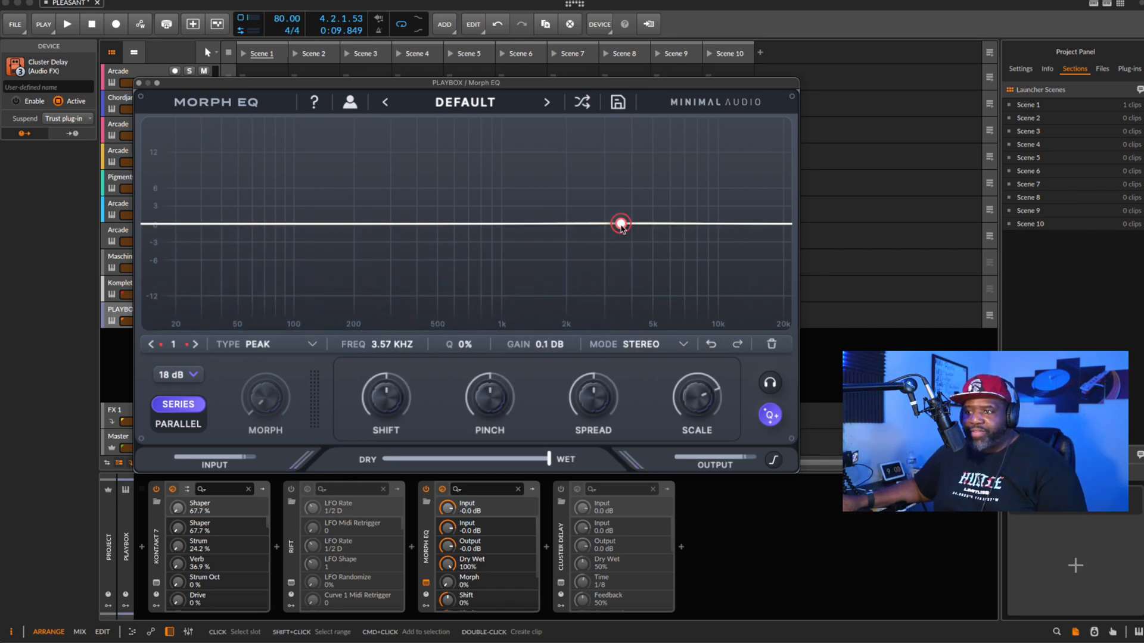
{"action": "left_click_drag", "start_coordinate": [620, 224], "coordinate": [253, 196]}
{"action": "key", "text": "space"}
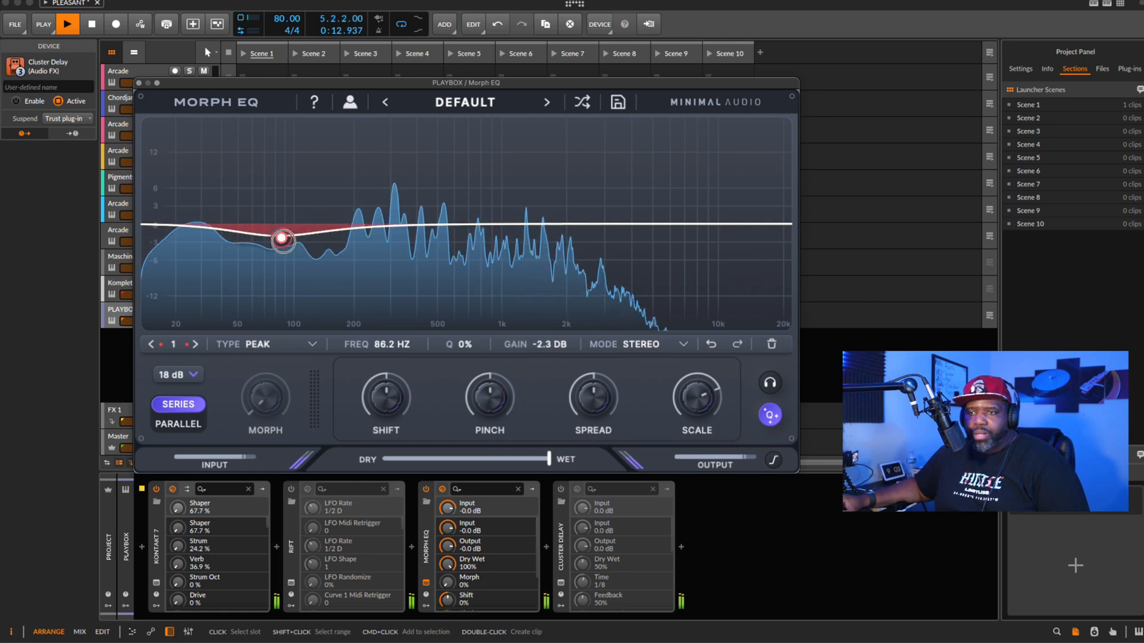
{"action": "left_click_drag", "start_coordinate": [281, 239], "coordinate": [607, 207]}
{"action": "key", "text": "space"}
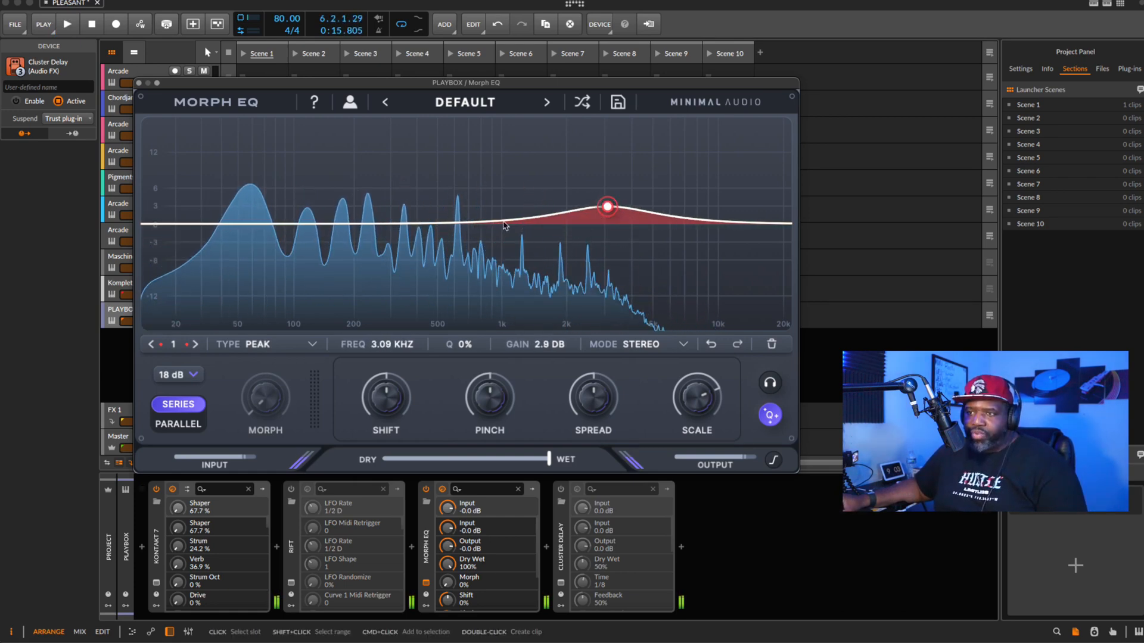
{"action": "left_click_drag", "start_coordinate": [423, 225], "coordinate": [423, 249]}
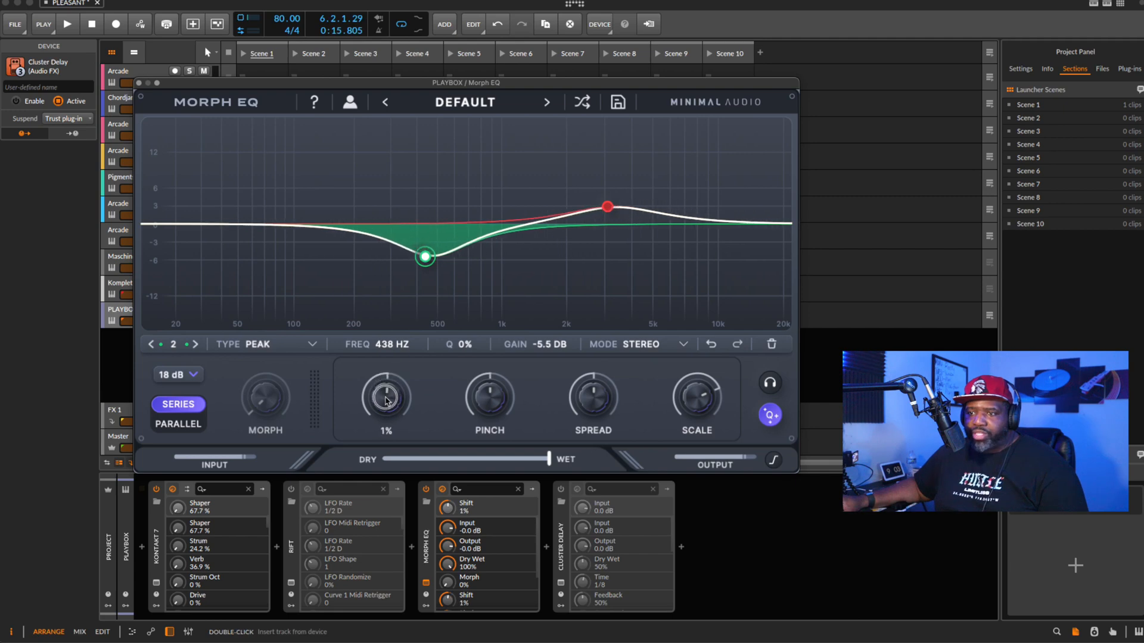
Step: Set Pinch to about -6%, Spread to about -4% and Scale to about 60%
{"action": "left_click_drag", "start_coordinate": [493, 412], "coordinate": [481, 338]}
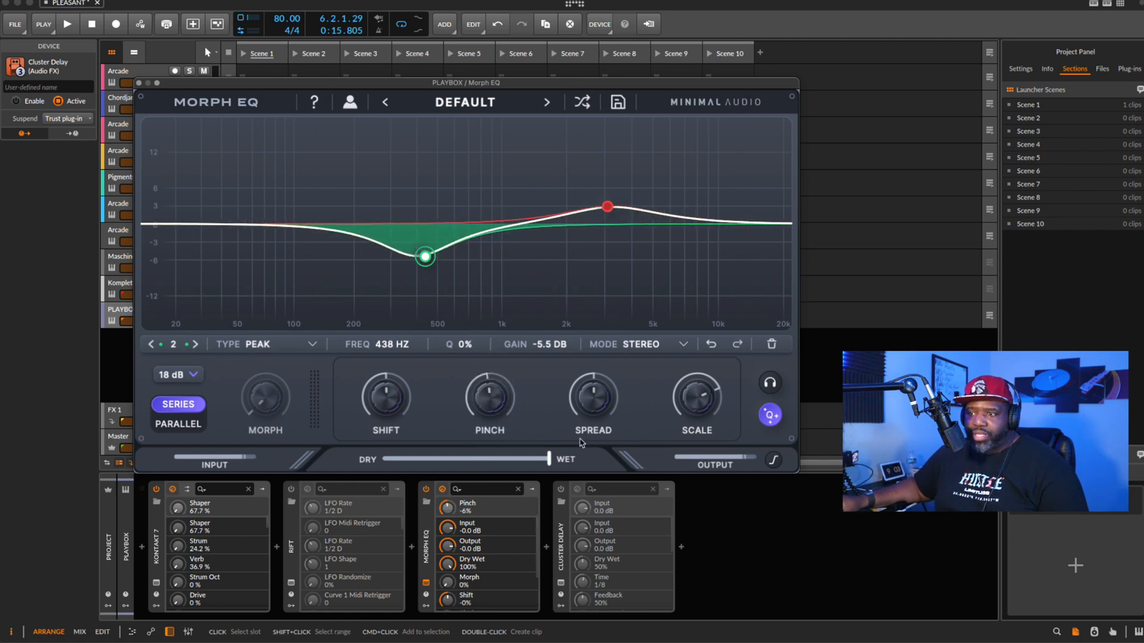
{"action": "left_click_drag", "start_coordinate": [581, 442], "coordinate": [586, 404]}
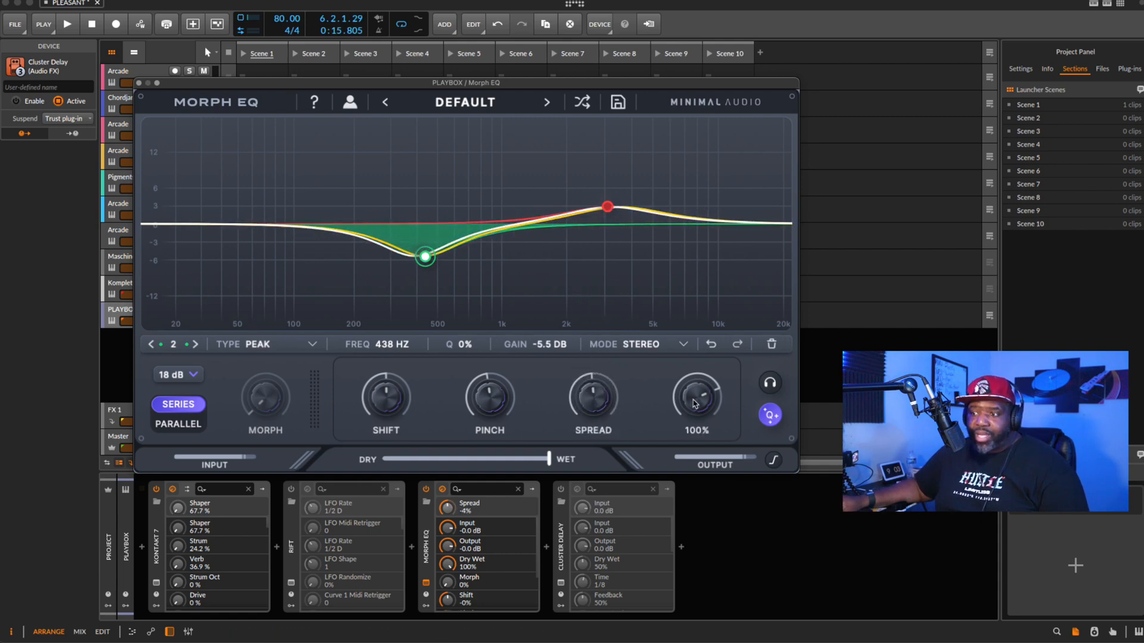
{"action": "mouse_move", "coordinate": [694, 403]}
{"action": "left_mouse_down"}
{"action": "mouse_move", "coordinate": [691, 357]}
{"action": "mouse_move", "coordinate": [694, 402]}
{"action": "left_mouse_up"}
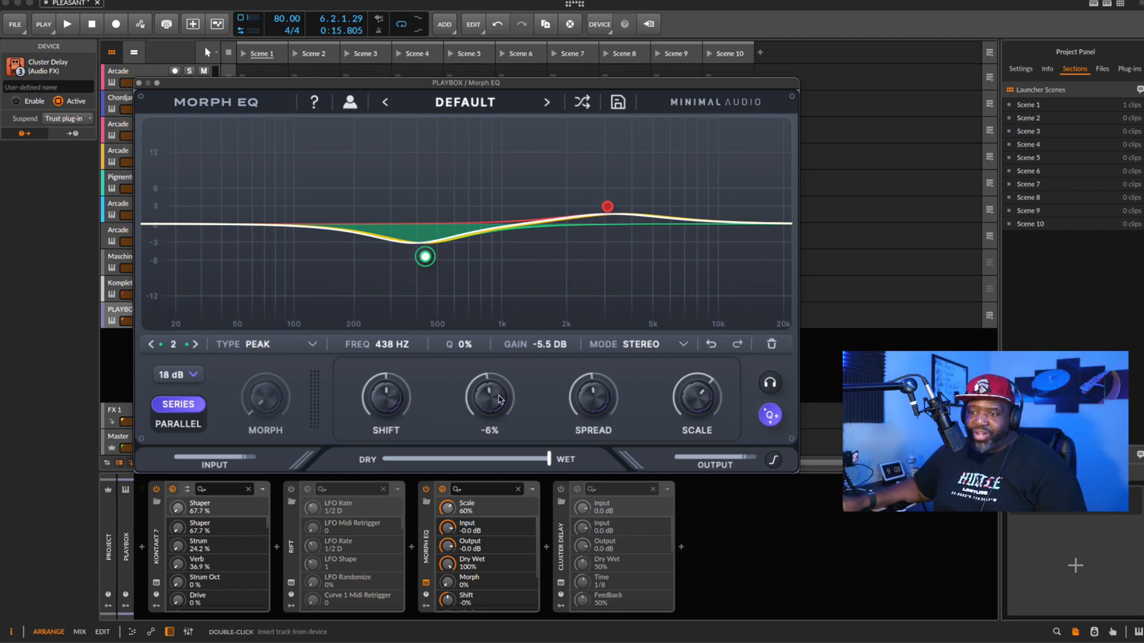
Step: Adjust the curve during playback, setting Pinch to about 2%, Spread to -100%, Scale to 200% and Shift to about 1%
{"action": "key", "text": "space"}
{"action": "left_click_drag", "start_coordinate": [496, 406], "coordinate": [474, 393]}
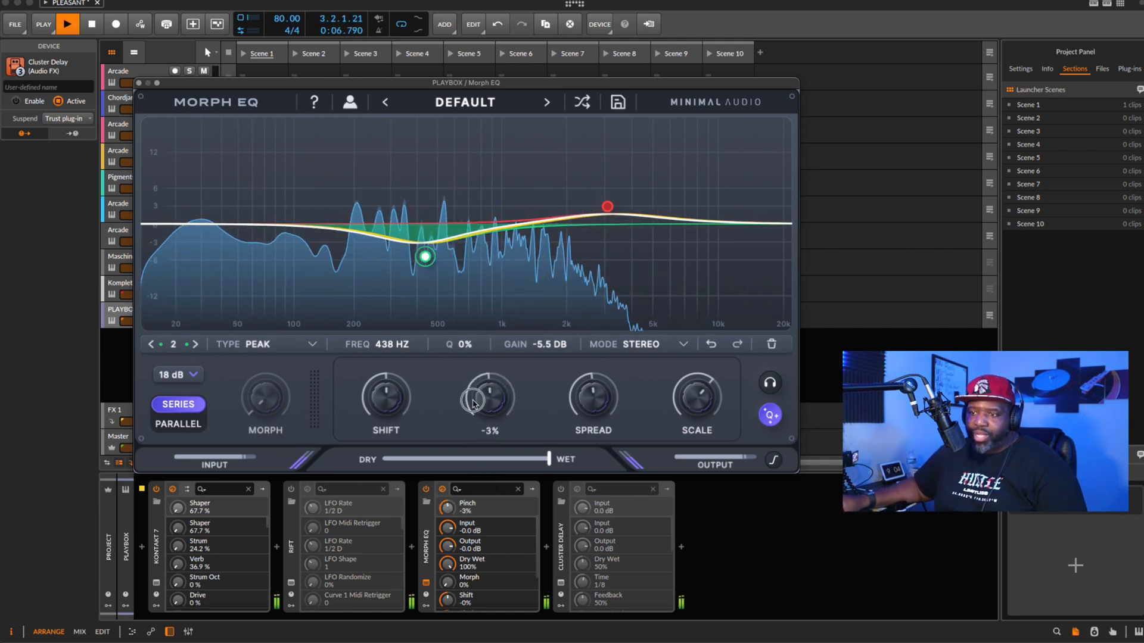
{"action": "left_click_drag", "start_coordinate": [594, 407], "coordinate": [589, 319]}
{"action": "left_click_drag", "start_coordinate": [582, 255], "coordinate": [616, 510]}
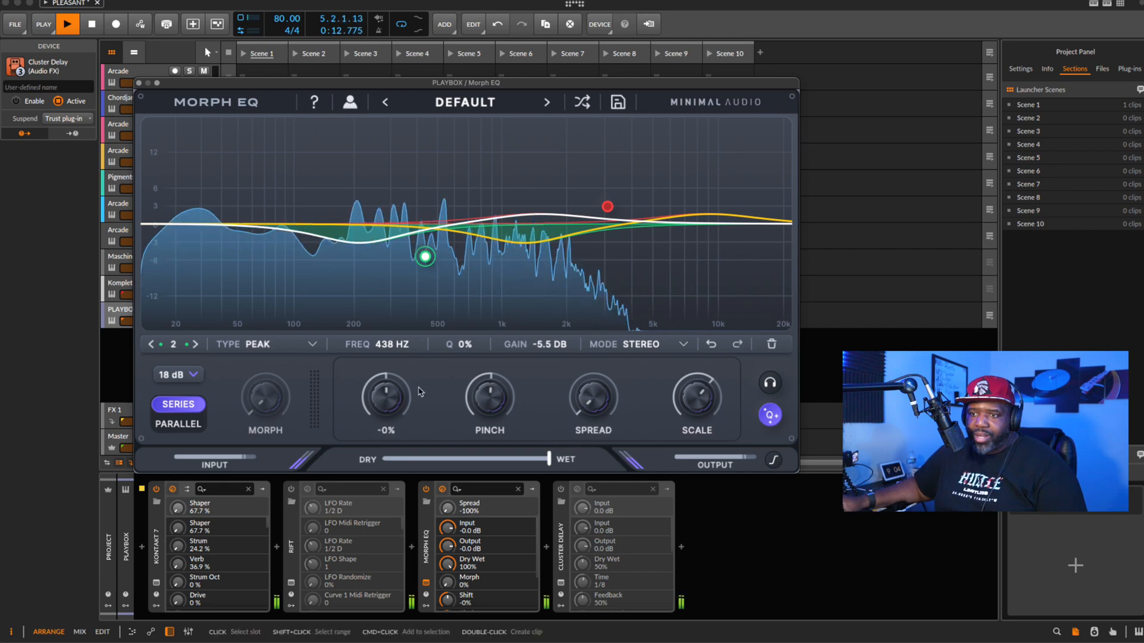
{"action": "left_click_drag", "start_coordinate": [706, 407], "coordinate": [704, 349]}
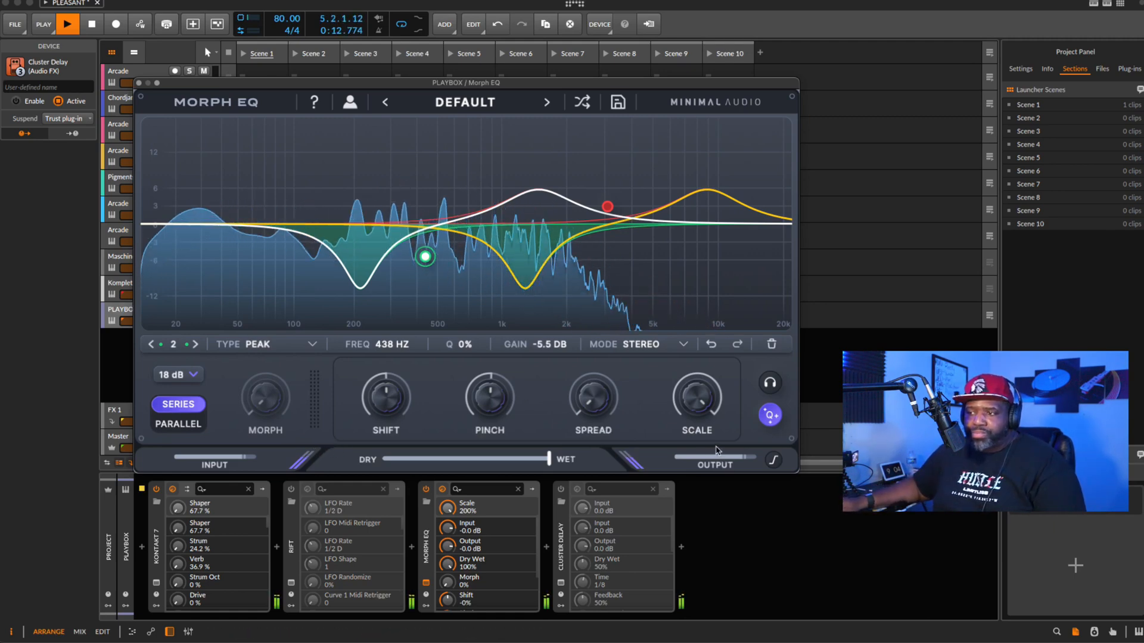
{"action": "key", "text": "space"}
{"action": "left_click", "coordinate": [665, 460]}
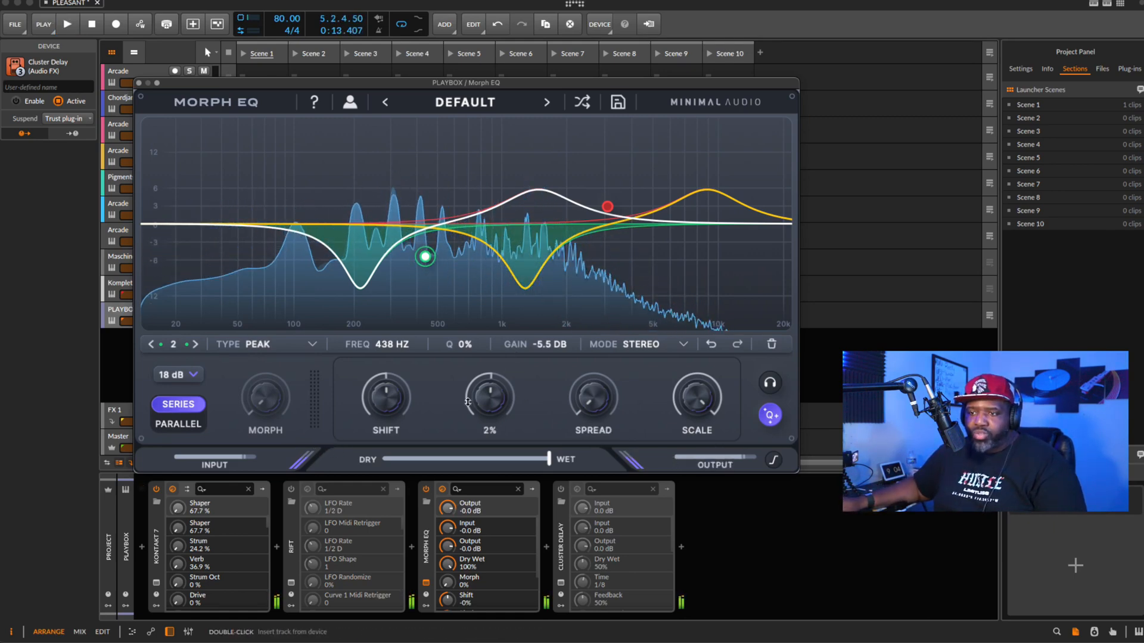
{"action": "left_click", "coordinate": [388, 402]}
{"action": "left_click_drag", "start_coordinate": [389, 404], "coordinate": [389, 399]}
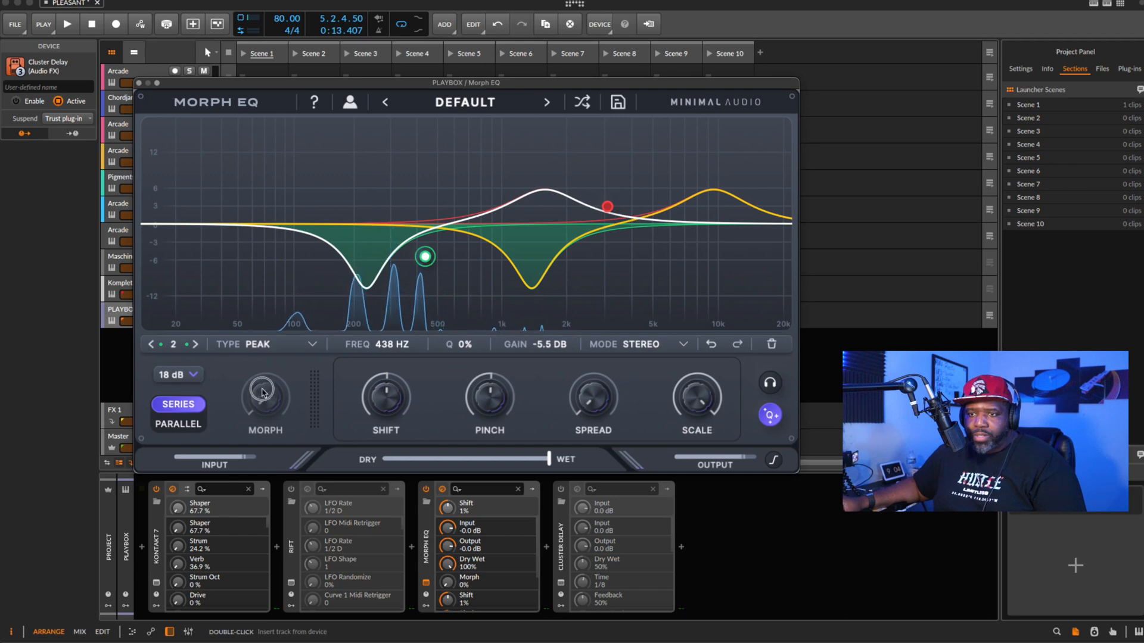
Step: Compare the Parallel and Series filter routing, ending on Series
{"action": "left_click", "coordinate": [176, 410]}
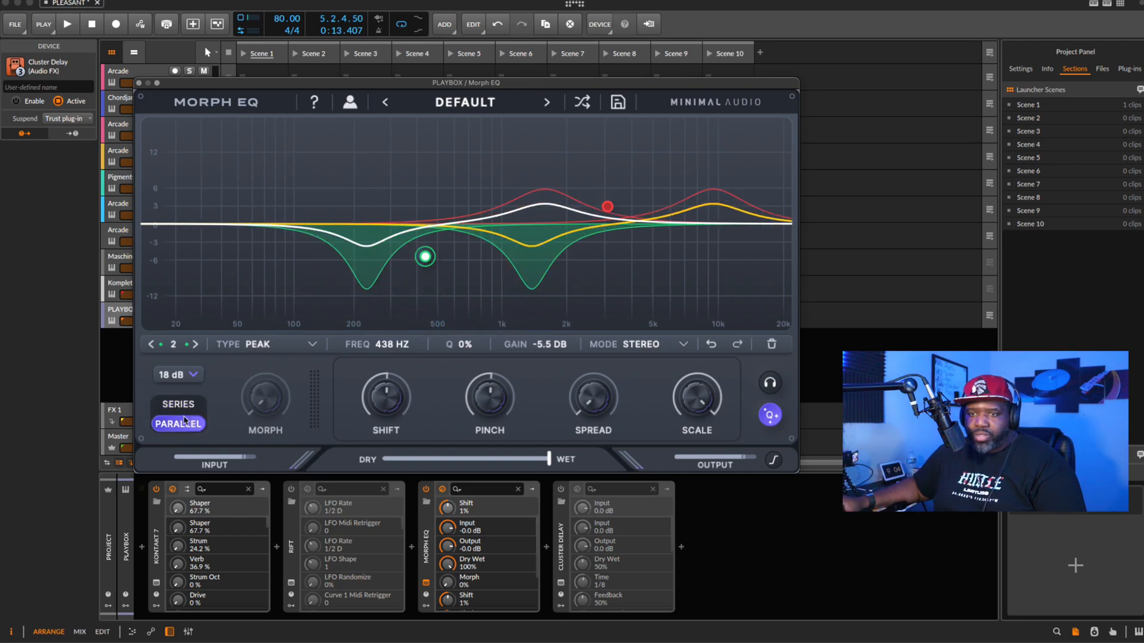
{"action": "left_click", "coordinate": [178, 404]}
{"action": "left_click", "coordinate": [178, 423]}
{"action": "left_click", "coordinate": [178, 404]}
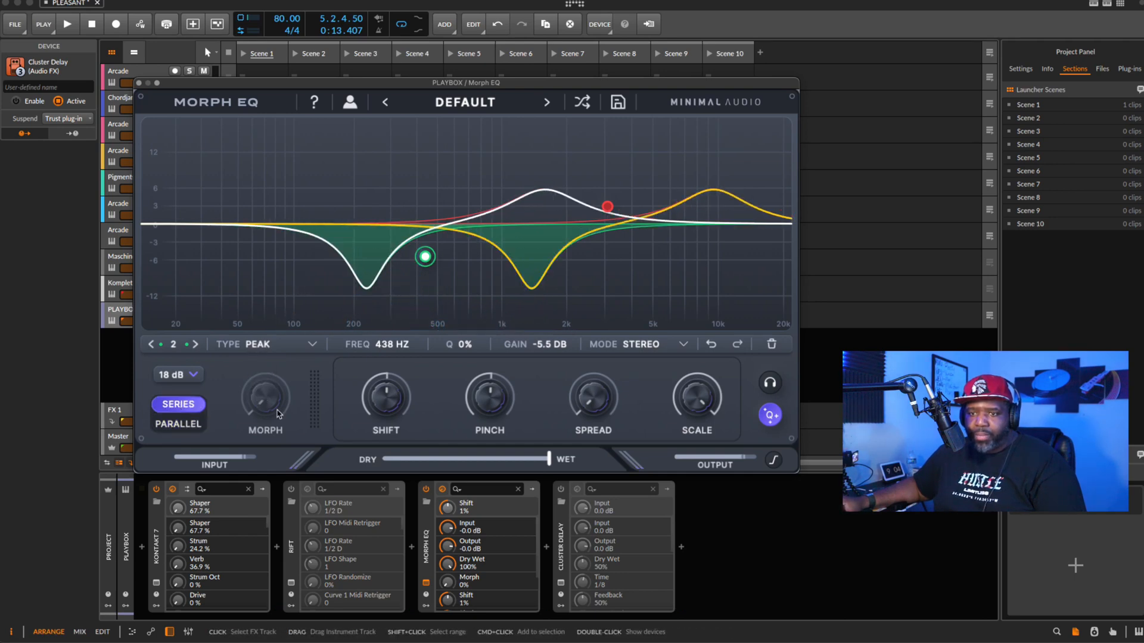
Step: Change the second band to a Notch and move it to about 199 Hz with 23% Q while the audio plays
{"action": "left_click", "coordinate": [314, 343]}
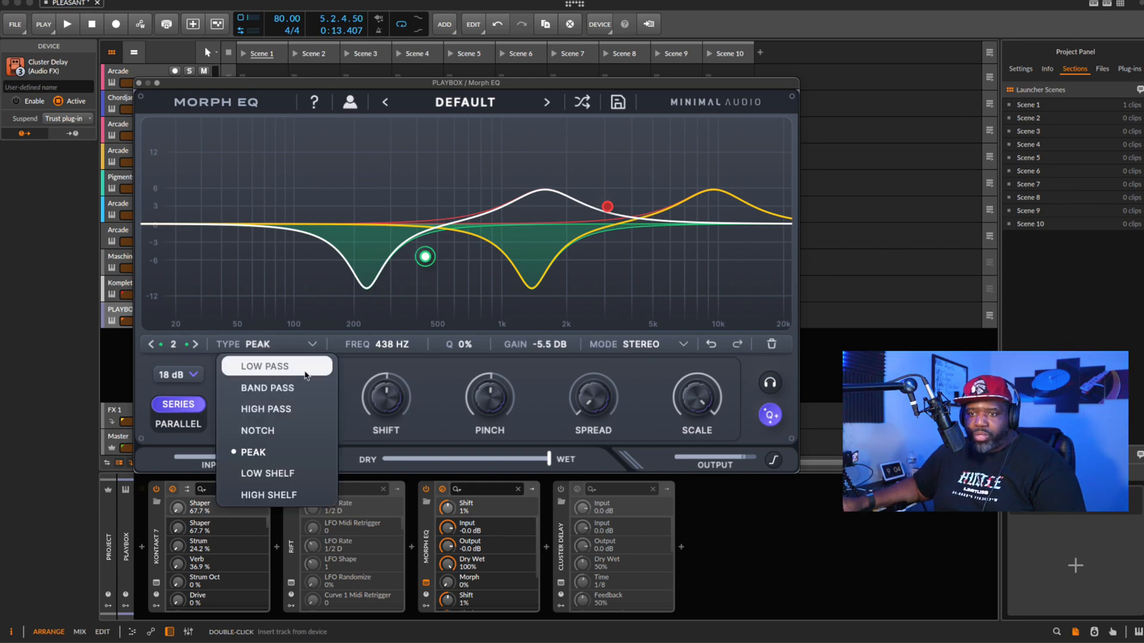
{"action": "left_click", "coordinate": [293, 430]}
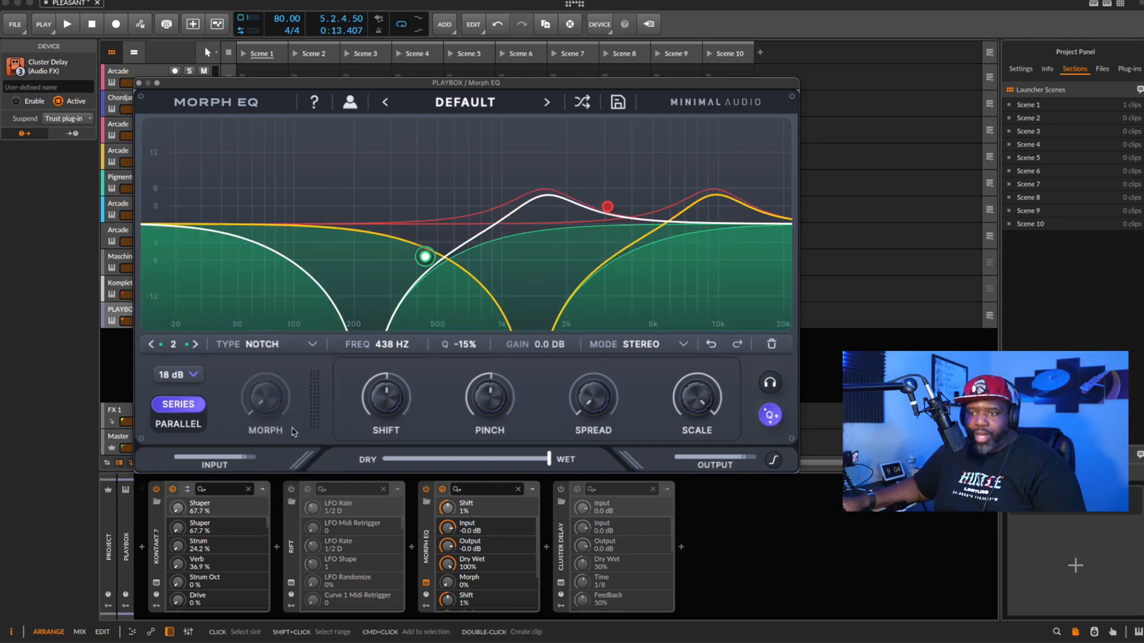
{"action": "key", "text": "space"}
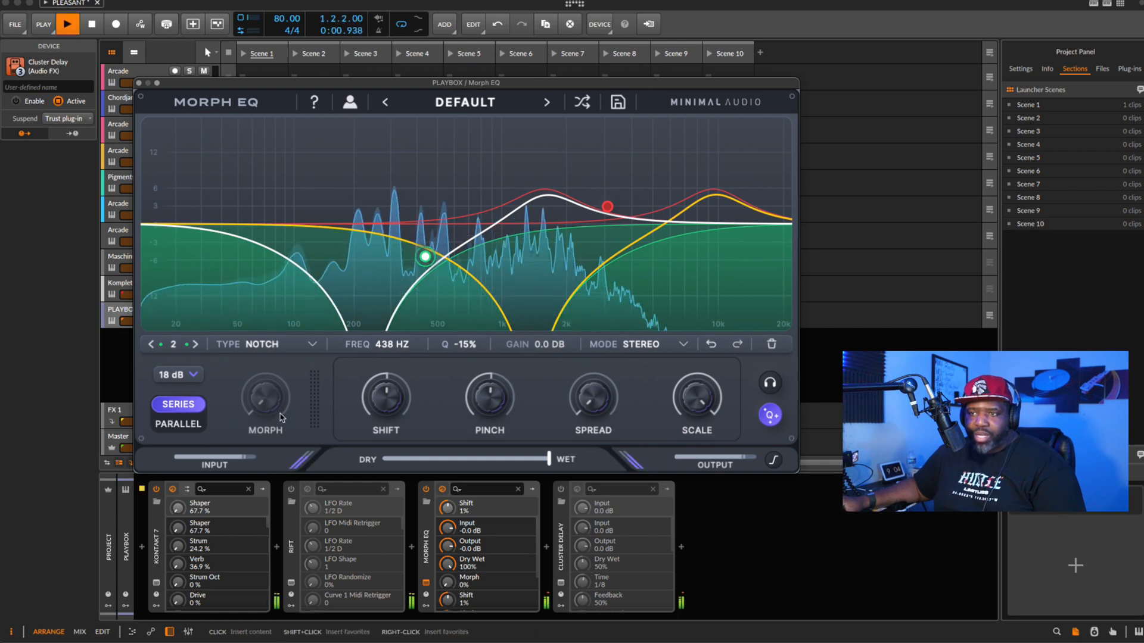
{"action": "left_click_drag", "start_coordinate": [425, 257], "coordinate": [429, 145]}
{"action": "mouse_move", "coordinate": [373, 181]}
{"action": "left_mouse_down"}
{"action": "mouse_move", "coordinate": [375, 248]}
{"action": "mouse_move", "coordinate": [511, 280]}
{"action": "mouse_move", "coordinate": [620, 120]}
{"action": "mouse_move", "coordinate": [607, 209]}
{"action": "mouse_move", "coordinate": [369, 194]}
{"action": "left_mouse_up"}
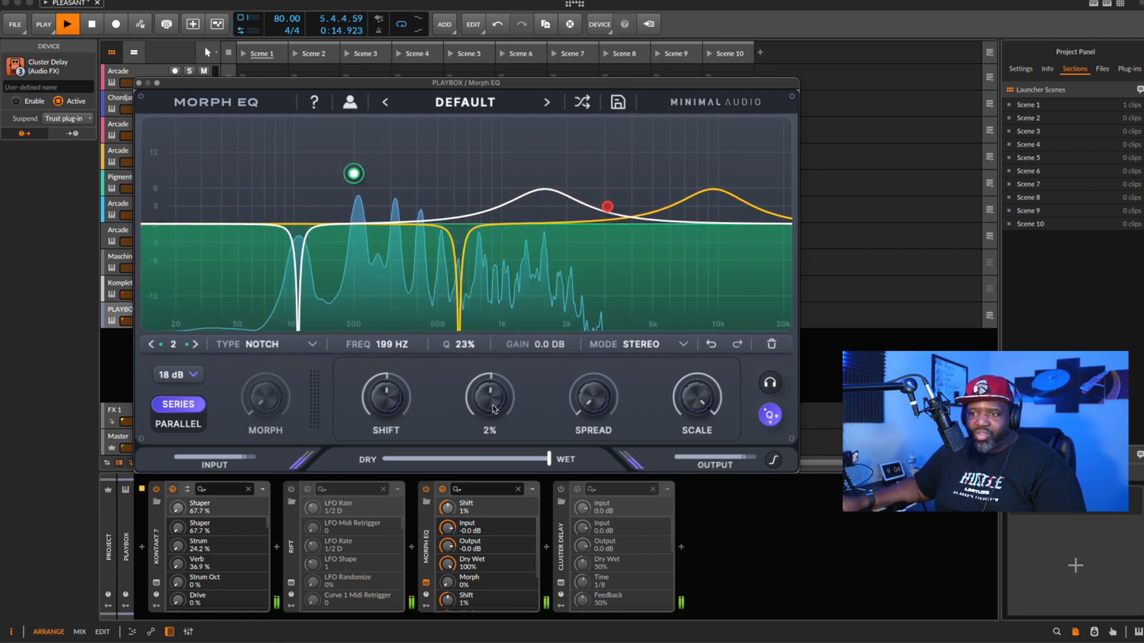
Step: Set Pinch to about -10% and reposition the notch to about 195 Hz with 30% Q and the peak band to about 913 Hz at 8.3 dB
{"action": "left_click_drag", "start_coordinate": [499, 410], "coordinate": [535, 420]}
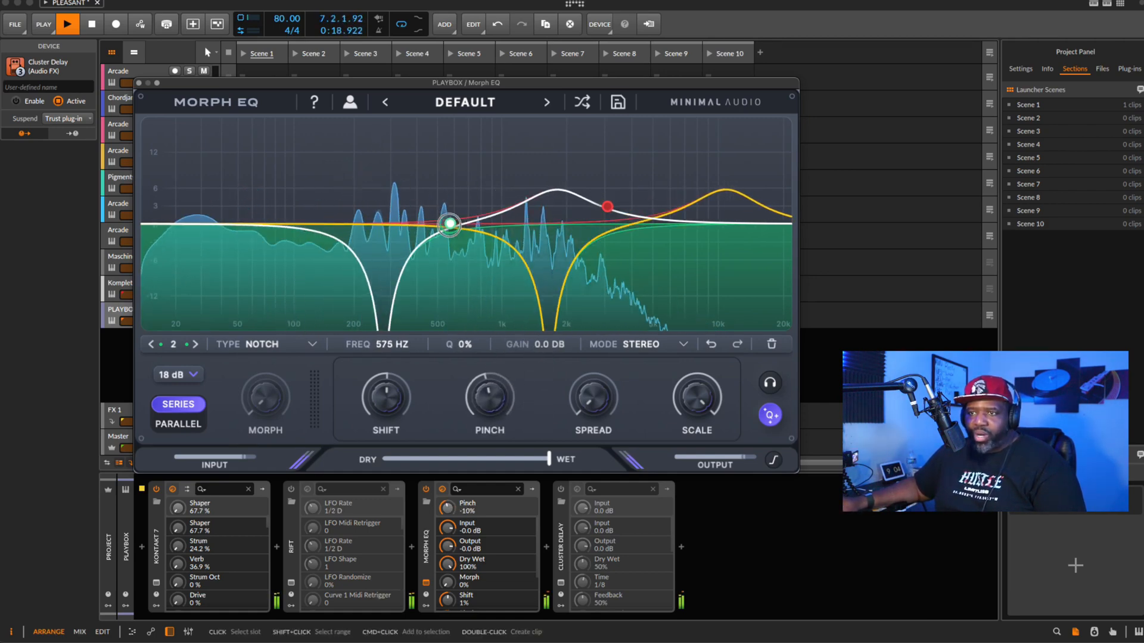
{"action": "left_click_drag", "start_coordinate": [449, 224], "coordinate": [297, 166]}
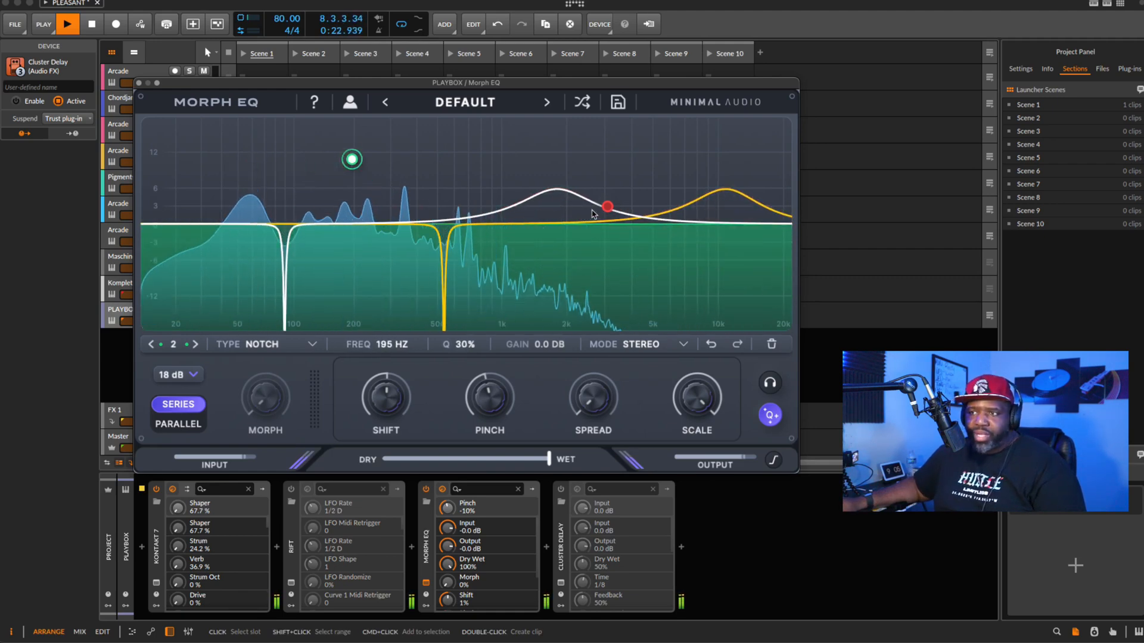
{"action": "left_click_drag", "start_coordinate": [607, 207], "coordinate": [493, 174]}
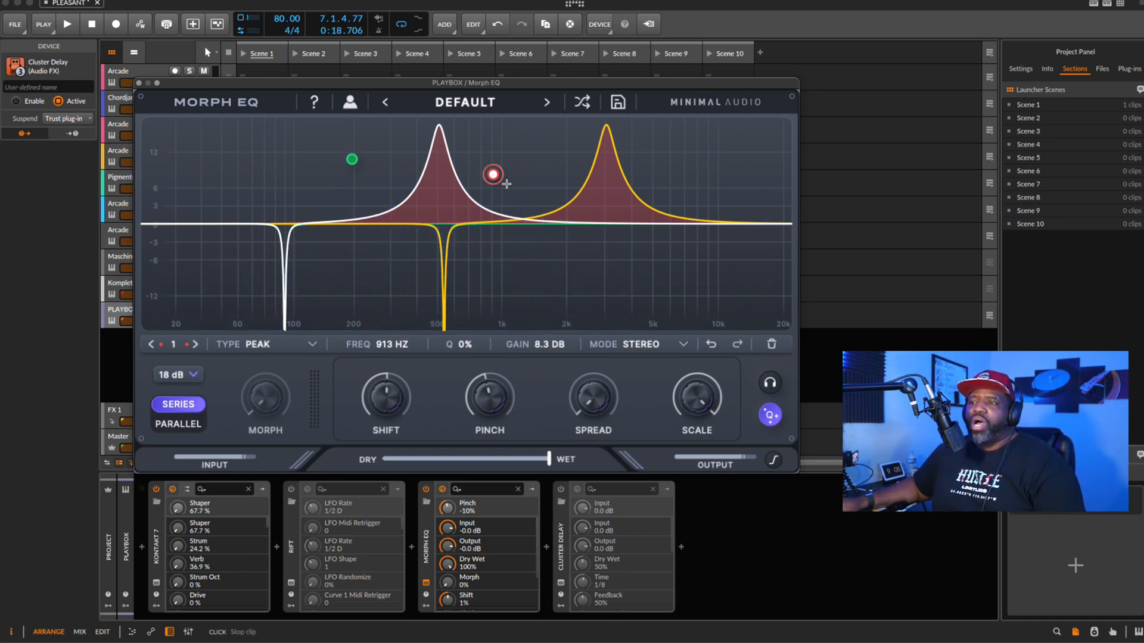
Step: Load the Simmer Down preset from the Morphing category and sweep Morph back to 0%, auditioning the track
{"action": "left_click", "coordinate": [474, 105]}
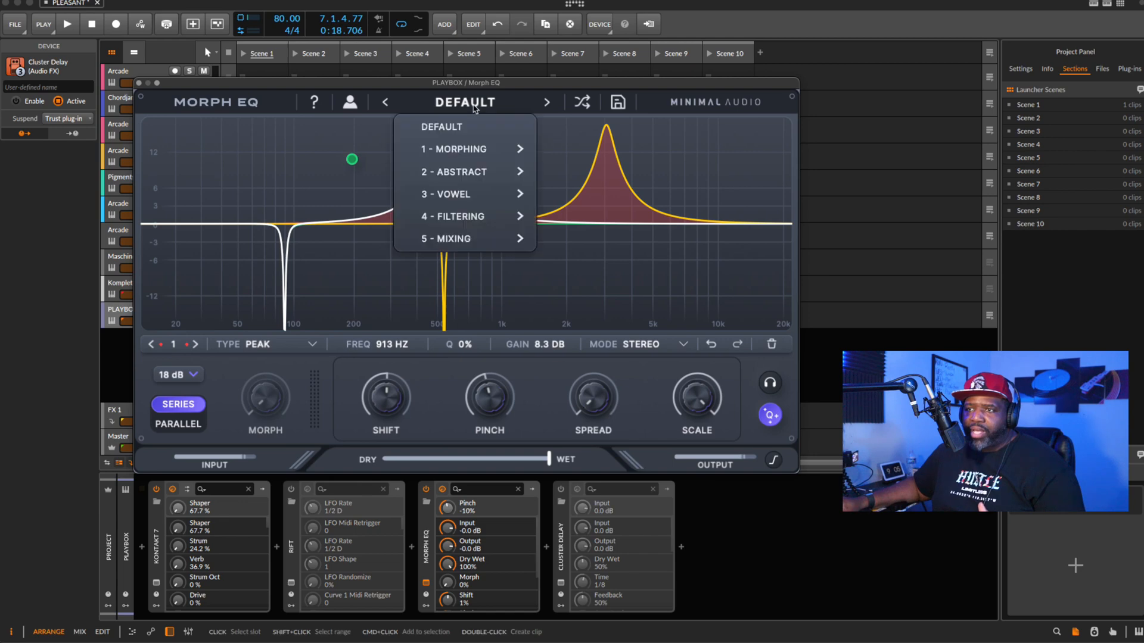
{"action": "mouse_move", "coordinate": [474, 149]}
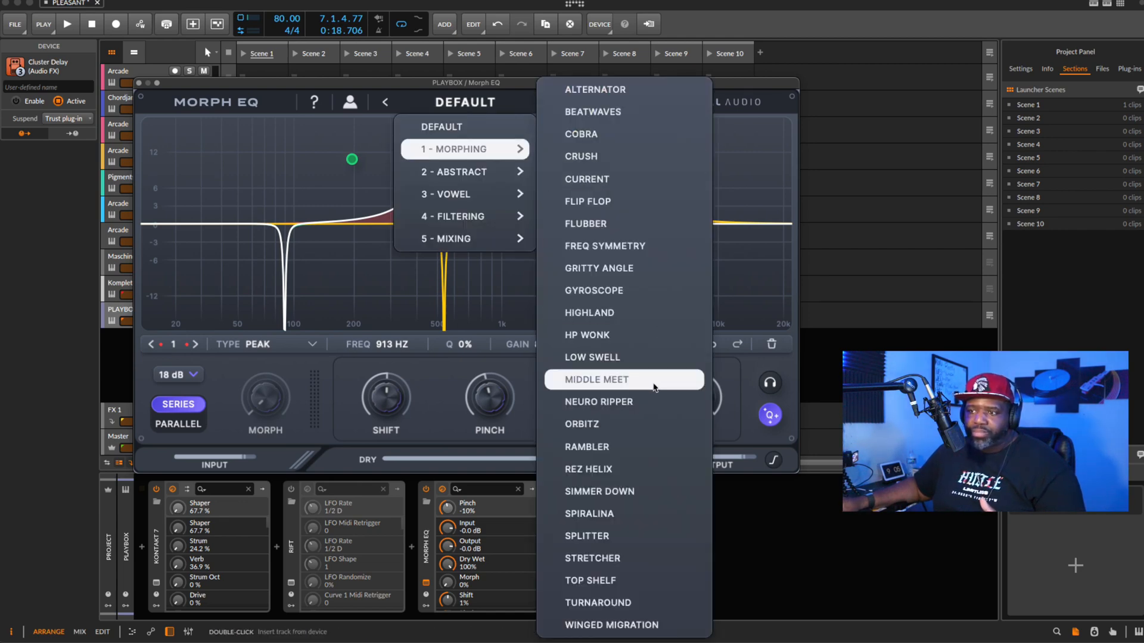
{"action": "left_click", "coordinate": [631, 489]}
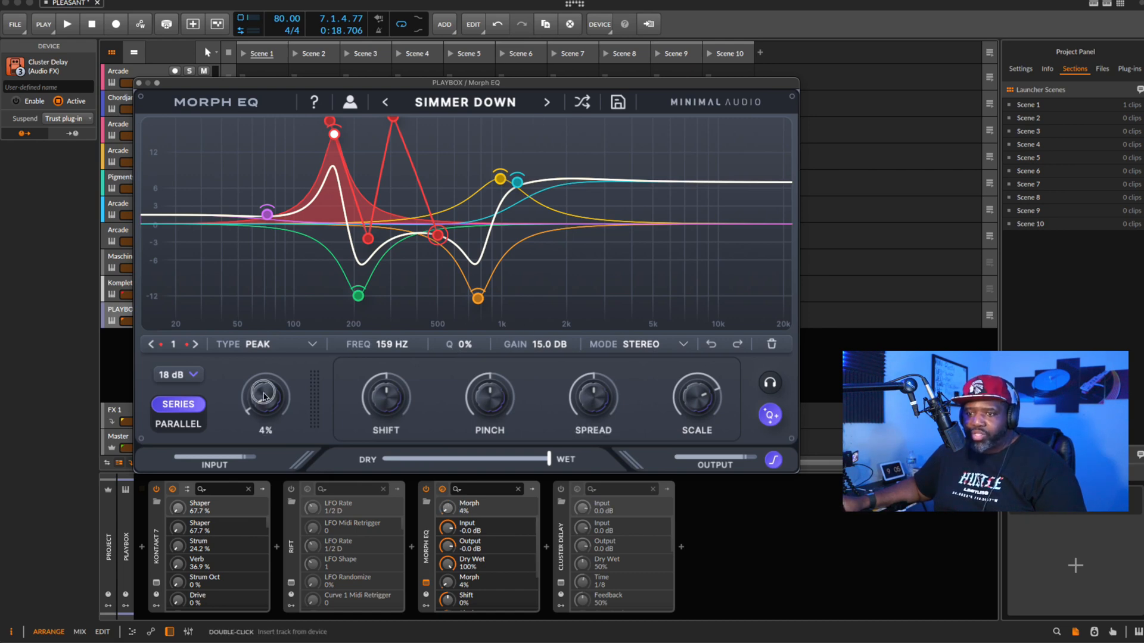
{"action": "left_click_drag", "start_coordinate": [264, 396], "coordinate": [267, 427]}
{"action": "key", "text": "space"}
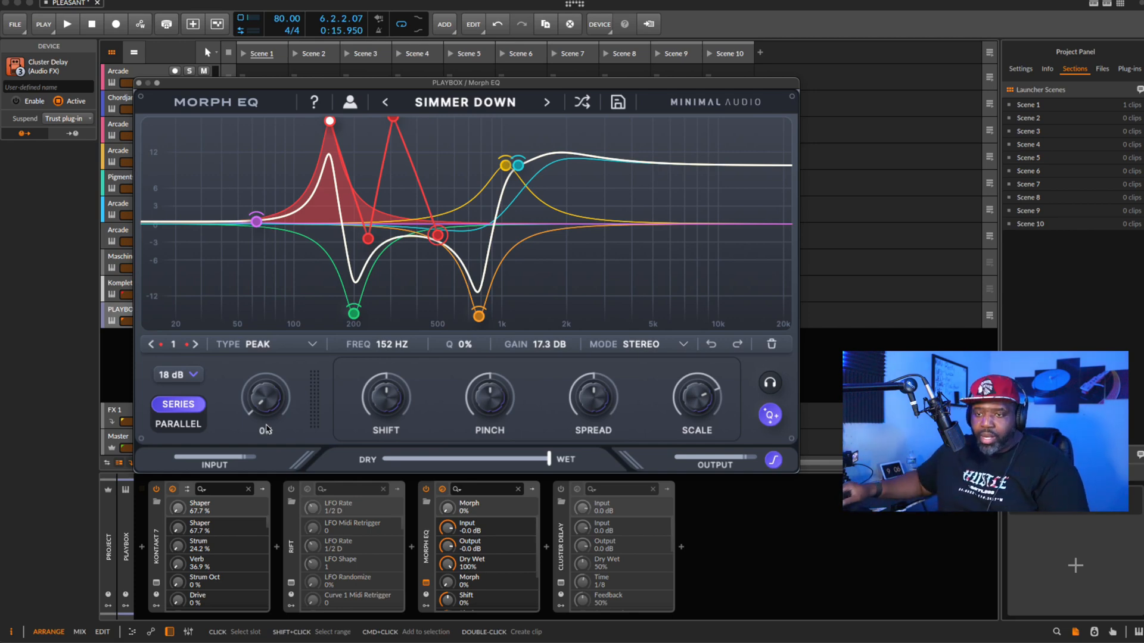
Step: Assign a controller to the Morph parameter and set Morph to about 15% while the audio plays
{"action": "right_click", "coordinate": [468, 521]}
{"action": "left_click", "coordinate": [517, 568]}
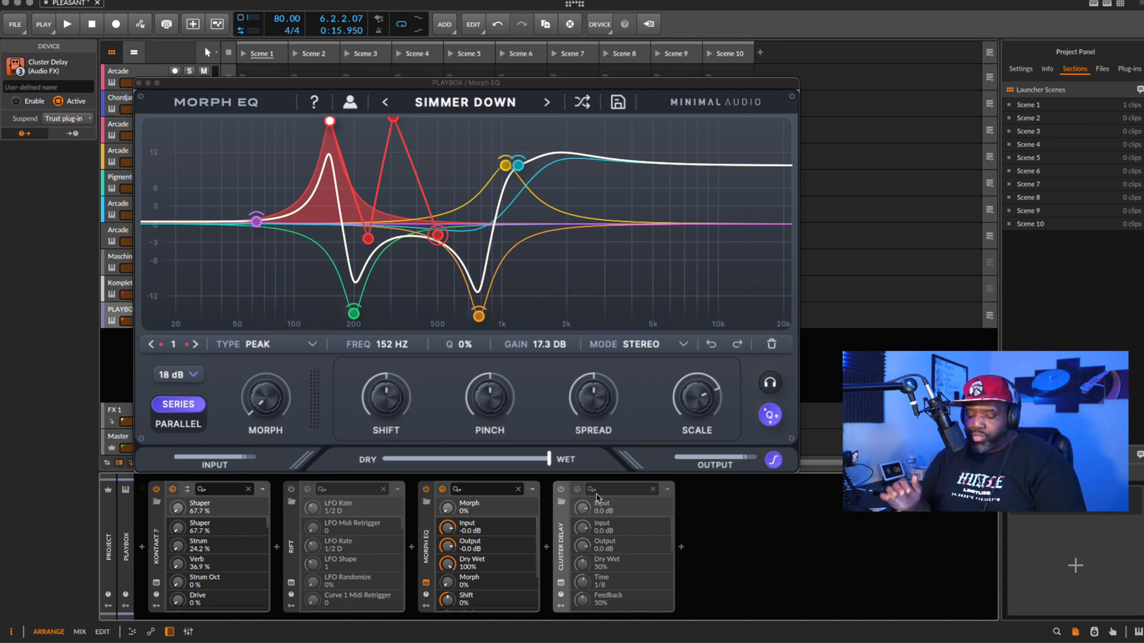
{"action": "key", "text": "space"}
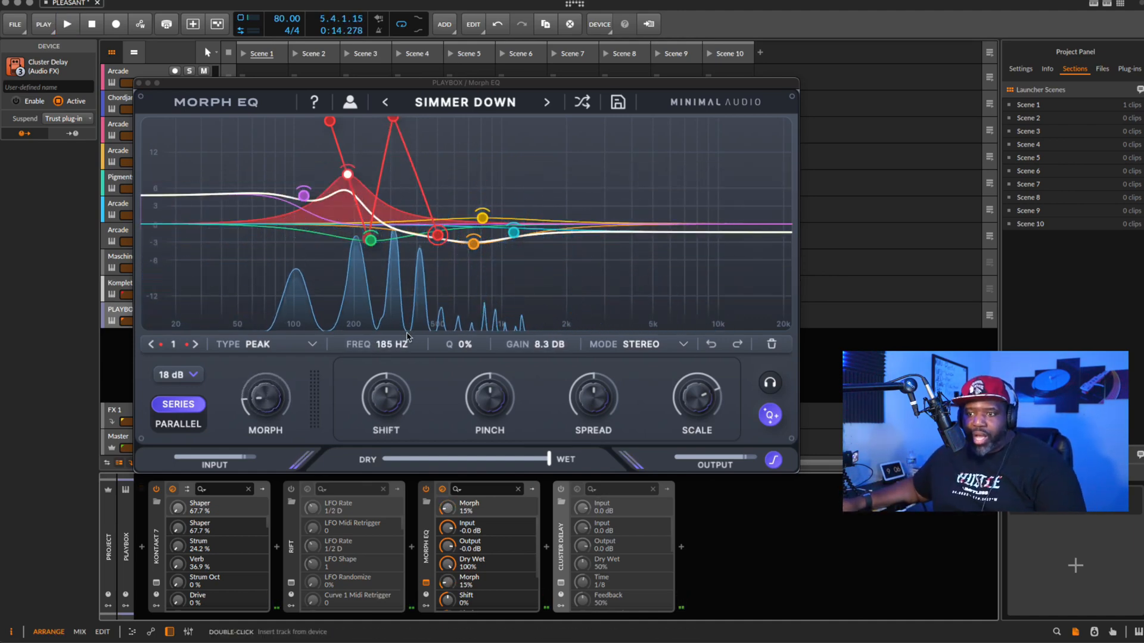
Step: Move the first band along its morph path to a Morph amount of about 91%
{"action": "left_click", "coordinate": [169, 348]}
{"action": "left_click", "coordinate": [169, 347]}
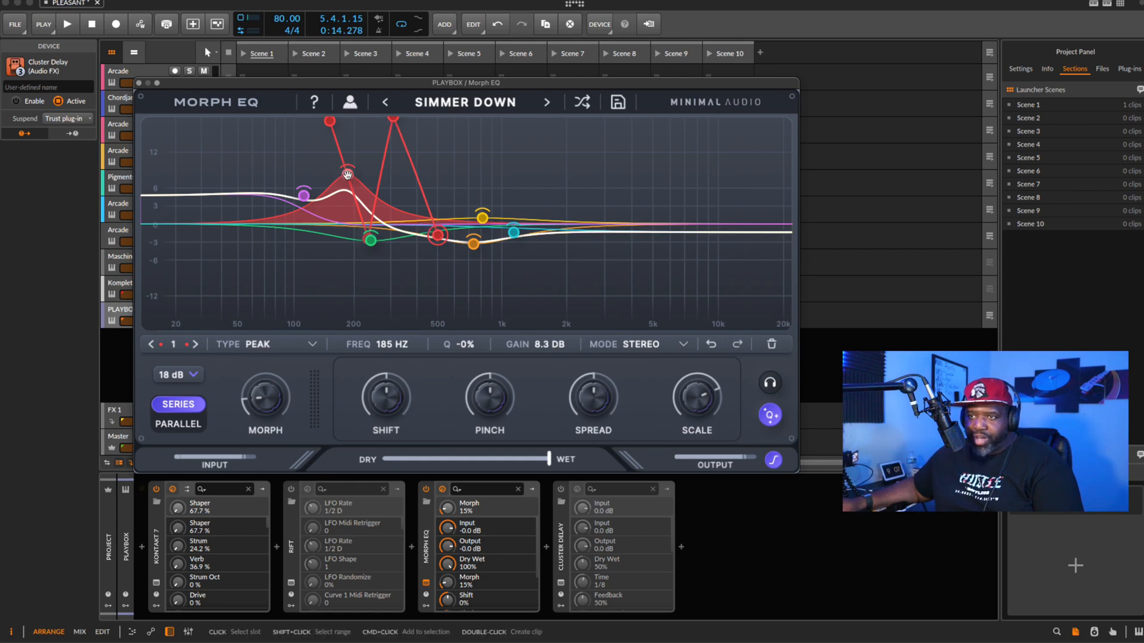
{"action": "left_click_drag", "start_coordinate": [345, 175], "coordinate": [380, 175]}
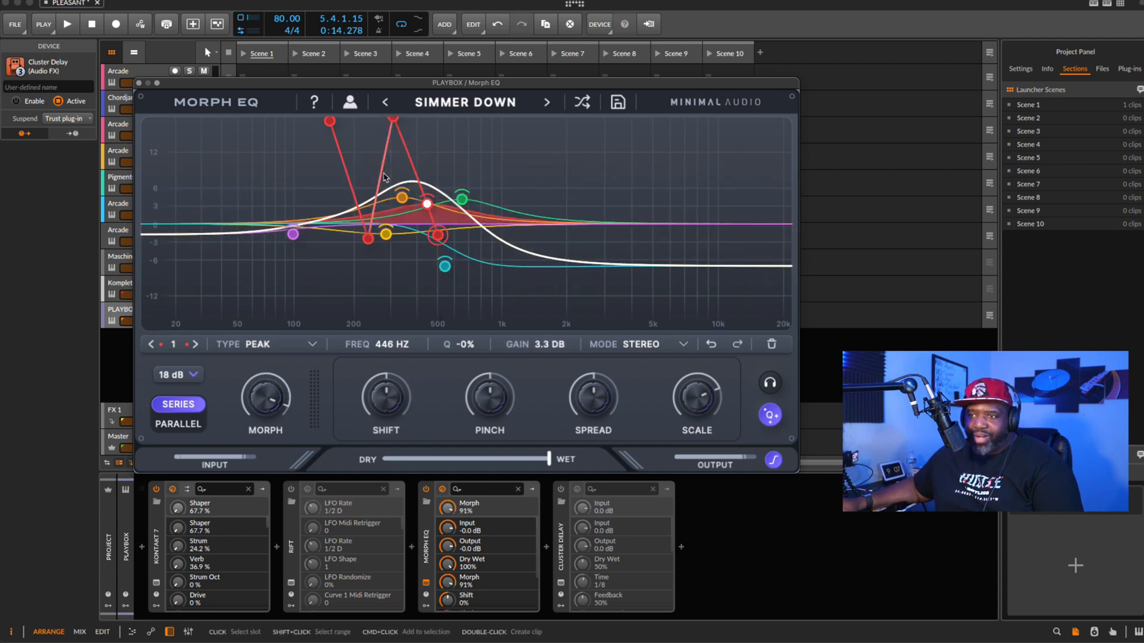
Step: Try an extra high-shelf band at about 2.04 kHz with 4.0 dB gain, and delete it
{"action": "left_click", "coordinate": [436, 234]}
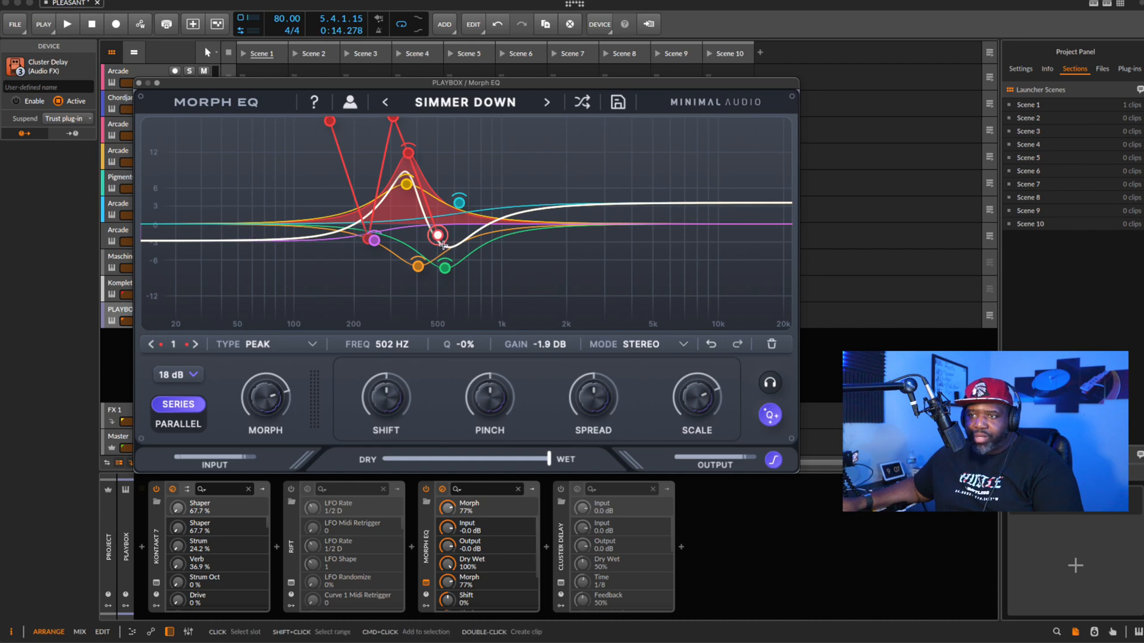
{"action": "double_click", "coordinate": [685, 270]}
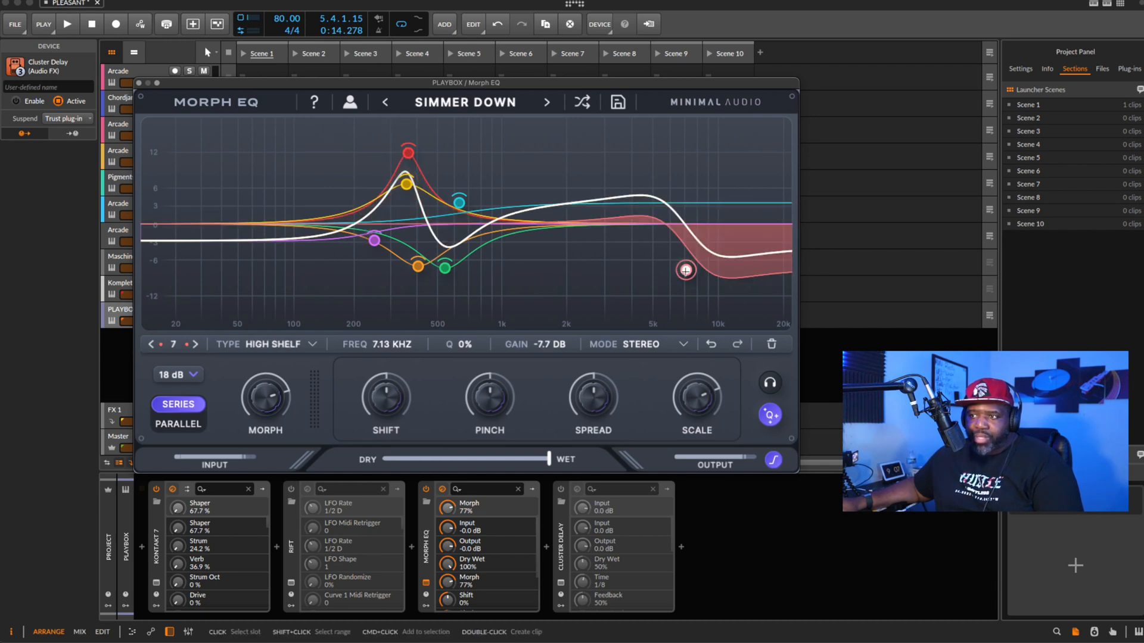
{"action": "left_click_drag", "start_coordinate": [685, 271], "coordinate": [568, 201]}
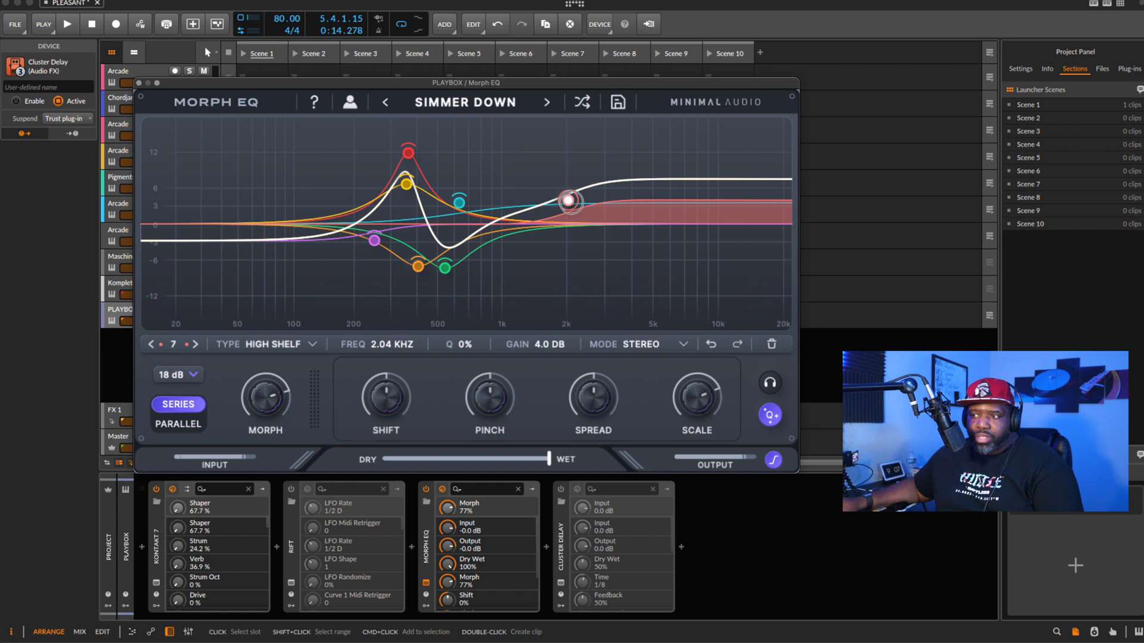
{"action": "left_click", "coordinate": [772, 346]}
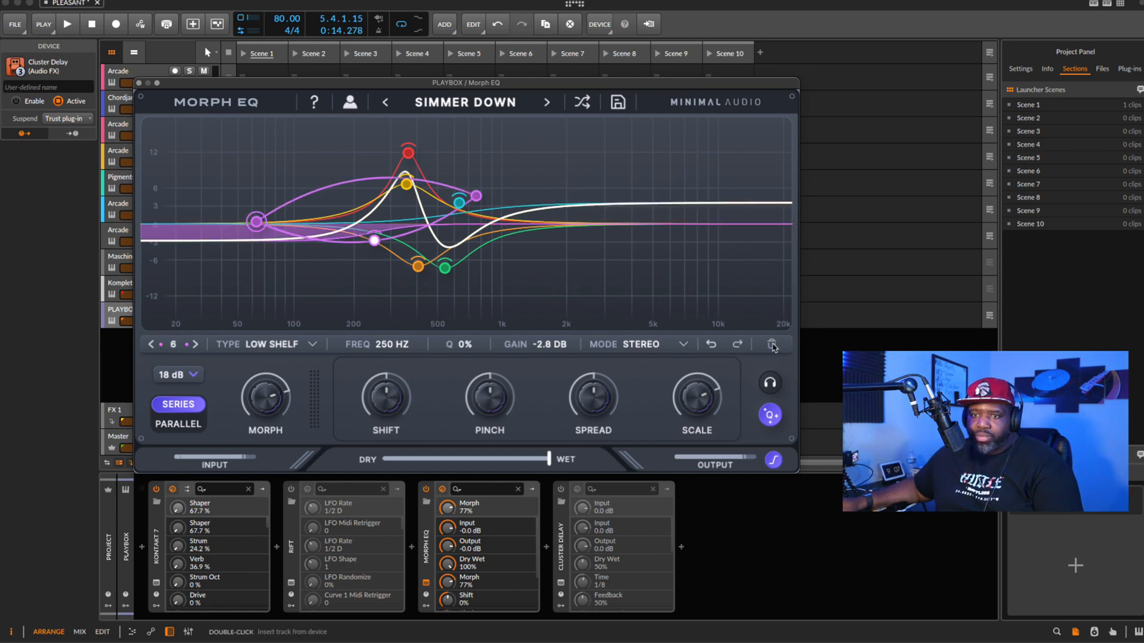
Step: Select band 1, move its last morph point to about 4.27 kHz at -9.2 dB, and shift its first point to a lower frequency
{"action": "left_click", "coordinate": [170, 345]}
{"action": "left_click", "coordinate": [177, 365]}
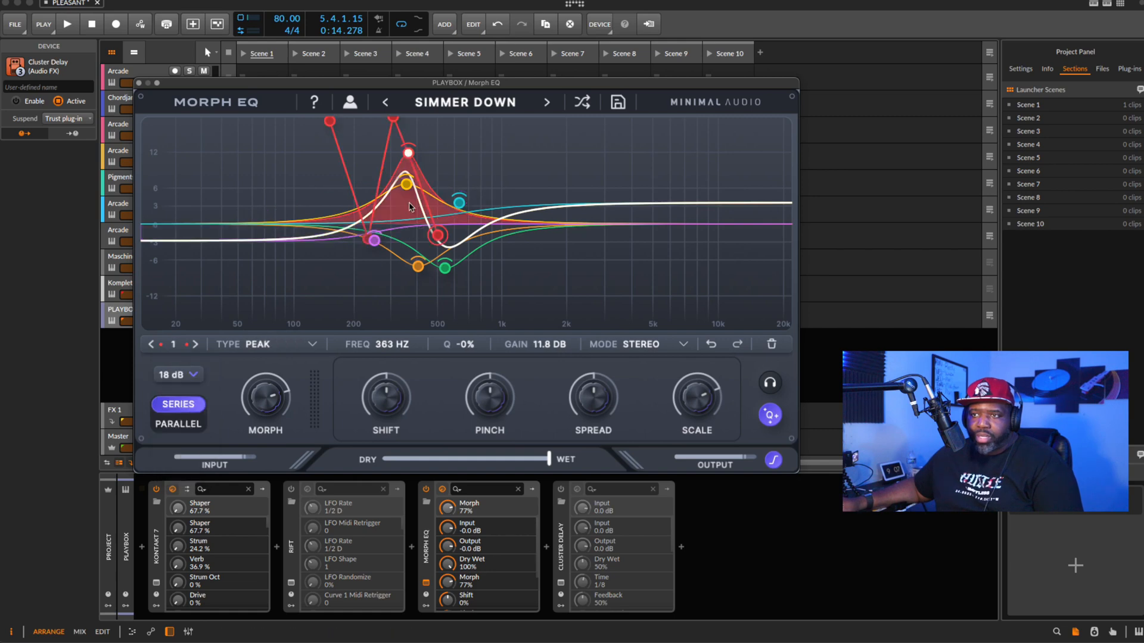
{"action": "left_click_drag", "start_coordinate": [437, 235], "coordinate": [638, 278]}
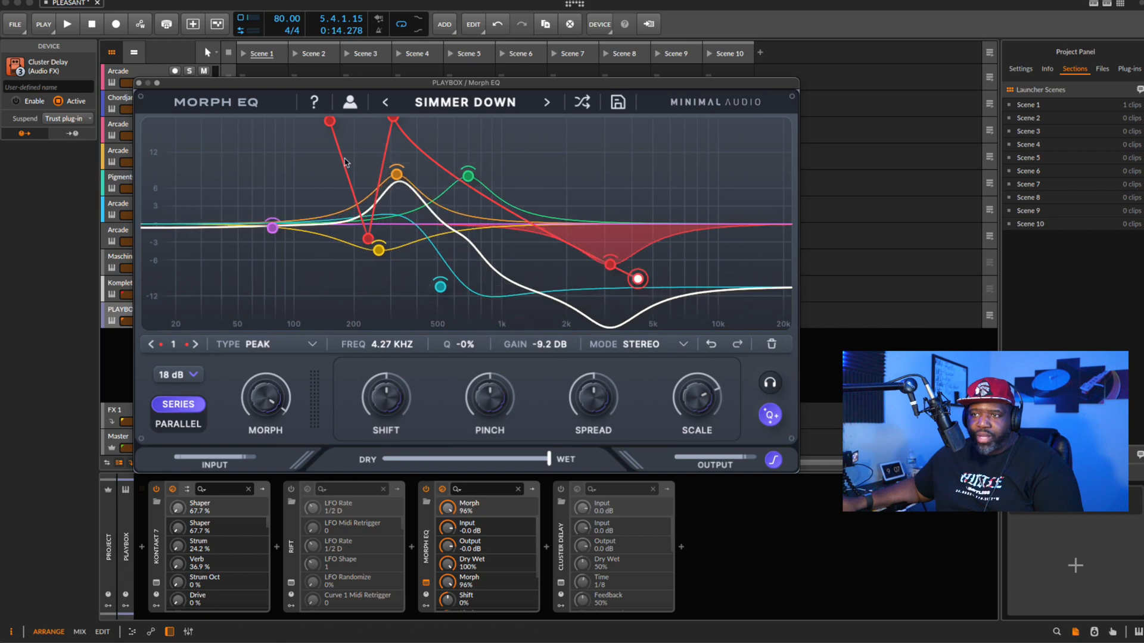
{"action": "left_click_drag", "start_coordinate": [329, 122], "coordinate": [190, 135]}
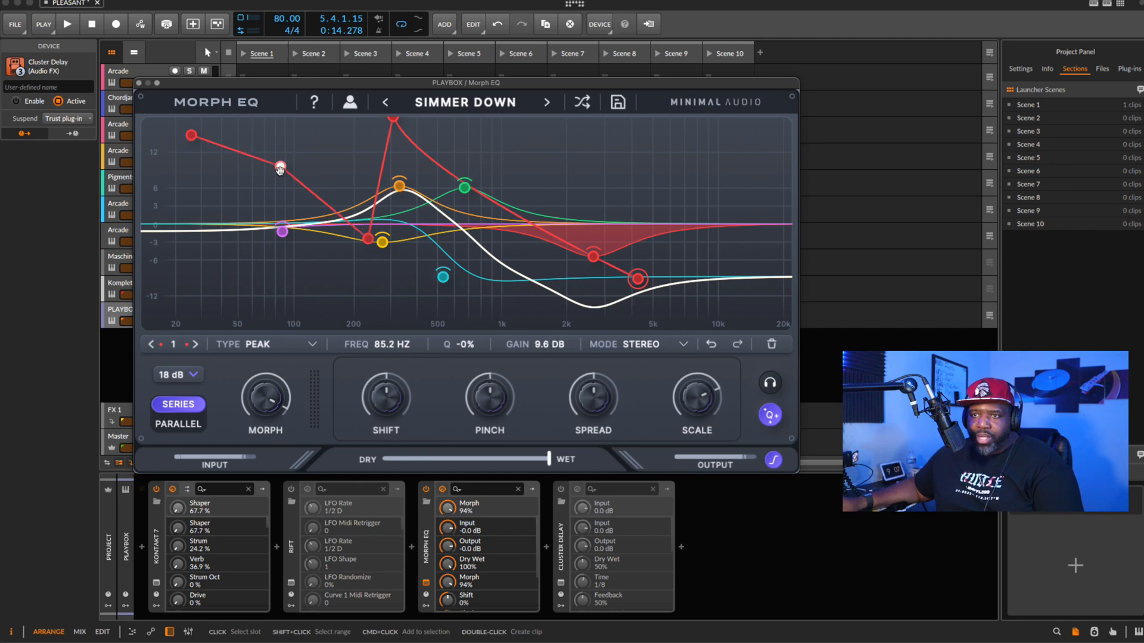
Step: Add a morph point on band 1's path at about 45.8 Hz and -10.8 dB, and audition the morph with the track
{"action": "left_click", "coordinate": [280, 169]}
{"action": "left_click_drag", "start_coordinate": [253, 203], "coordinate": [231, 290]}
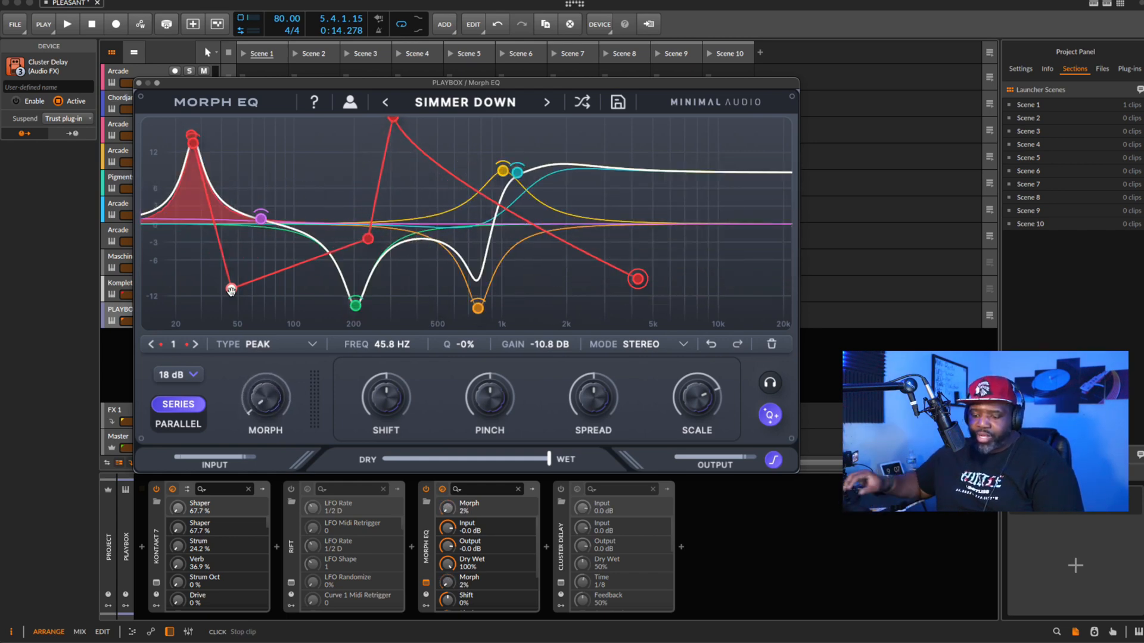
{"action": "key", "text": "space"}
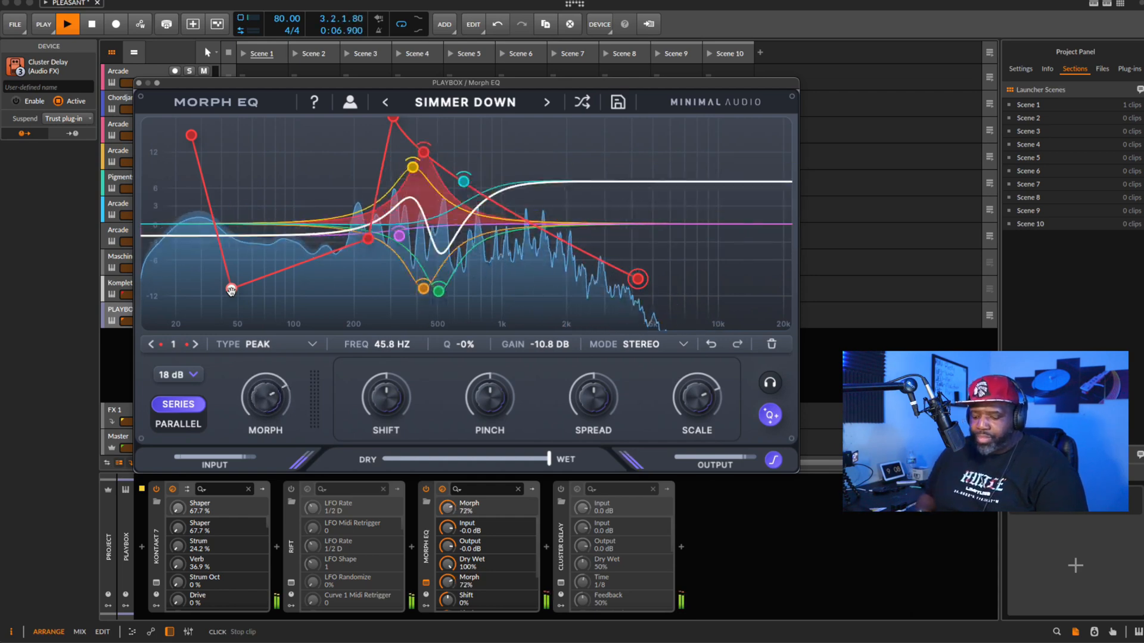
{"action": "key", "text": "space"}
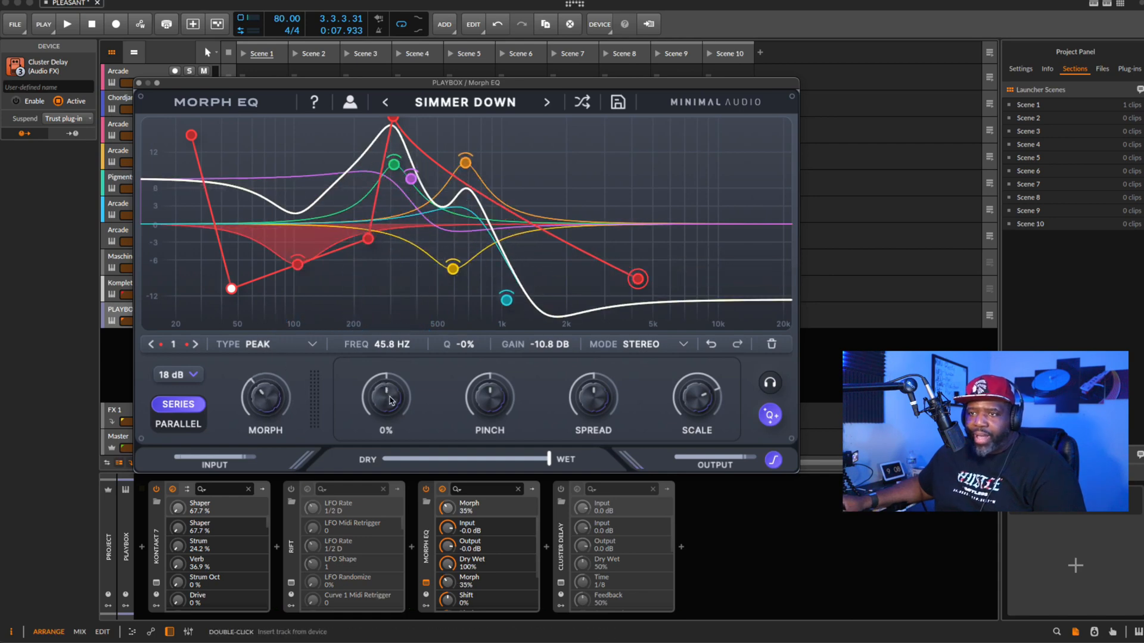
Step: Set Shift to 14%, Pinch to about 26%, Spread to about 22% and Scale to 103%, and audition the track
{"action": "left_click_drag", "start_coordinate": [386, 391], "coordinate": [387, 377]}
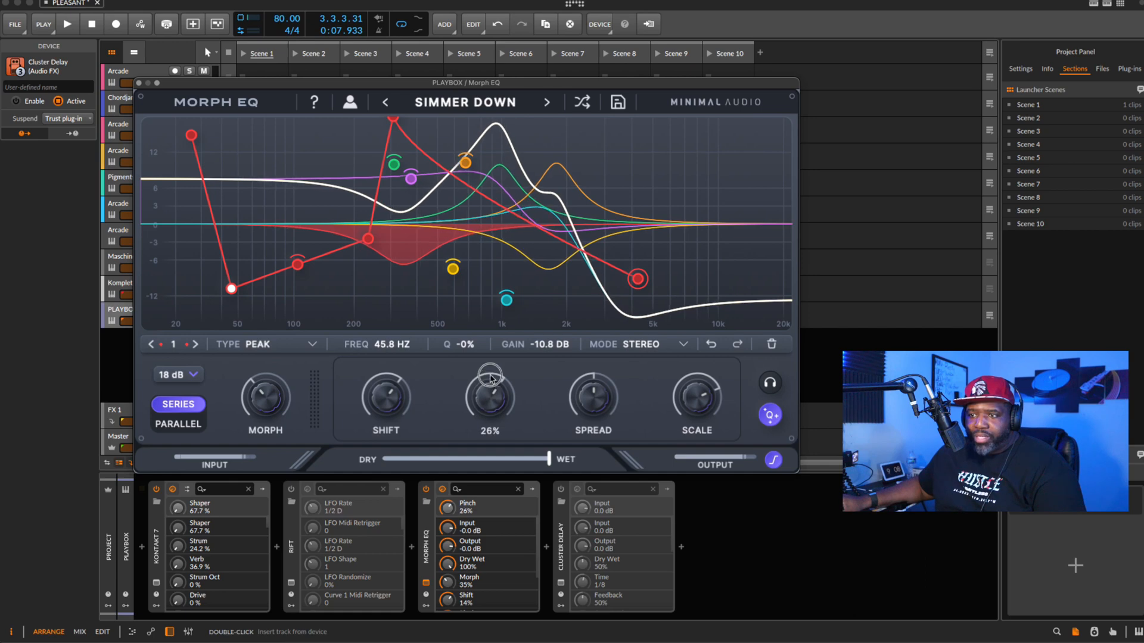
{"action": "left_click_drag", "start_coordinate": [602, 397], "coordinate": [602, 378]}
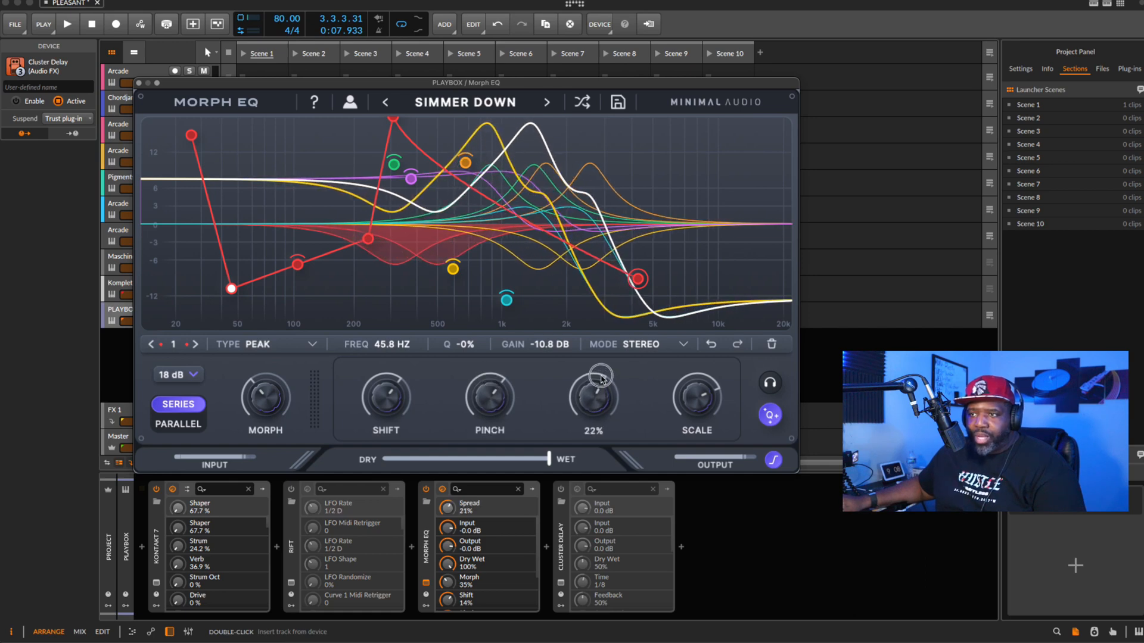
{"action": "left_click_drag", "start_coordinate": [692, 399], "coordinate": [692, 401]}
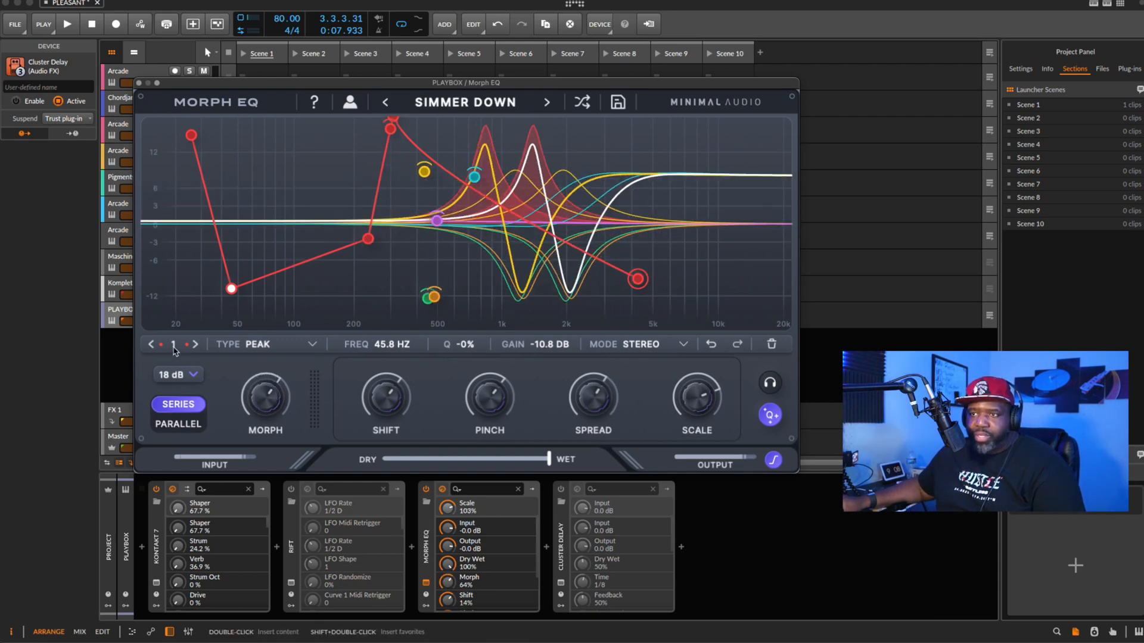
{"action": "key", "text": "space"}
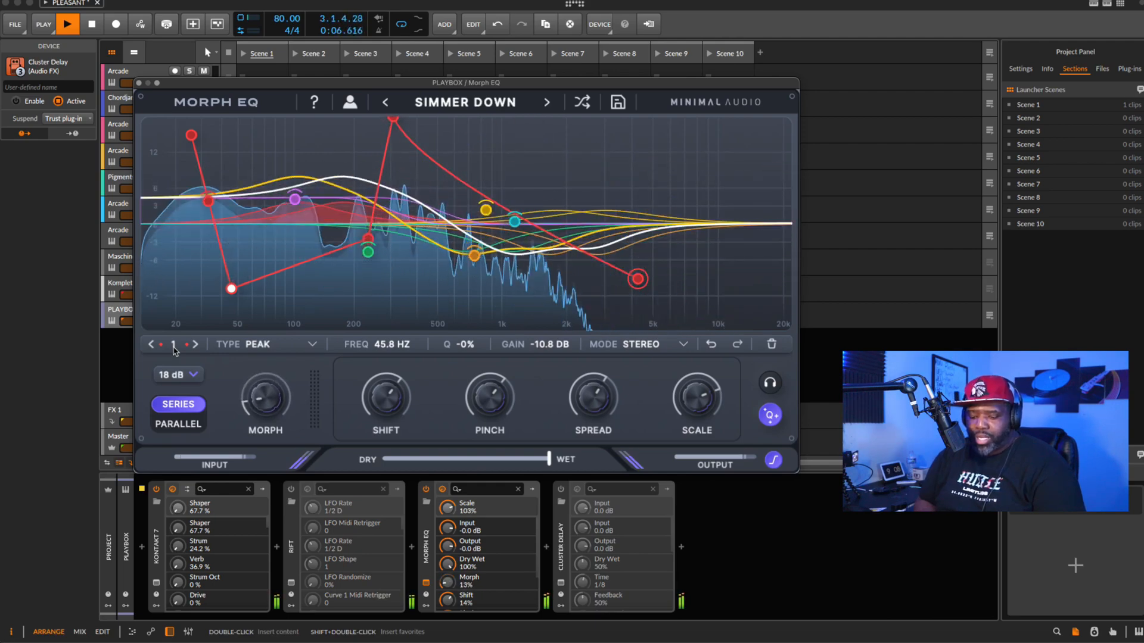
Step: Select band 2 and add two morph points to its path, one of them at about 711 Hz and 15.8 dB
{"action": "left_click", "coordinate": [174, 347]}
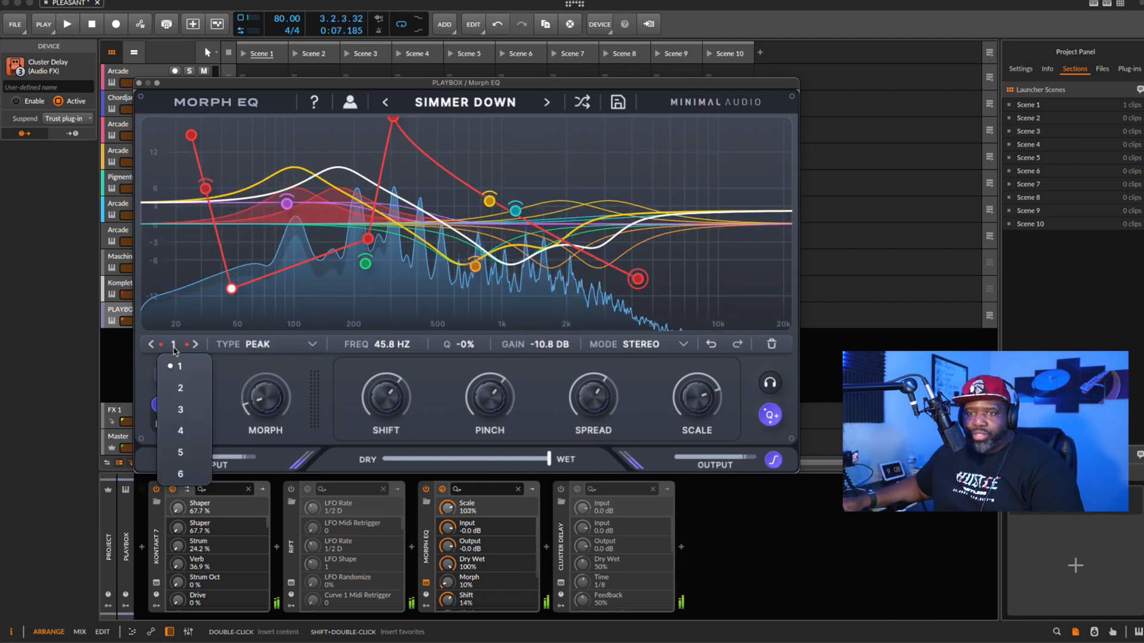
{"action": "left_click", "coordinate": [179, 392]}
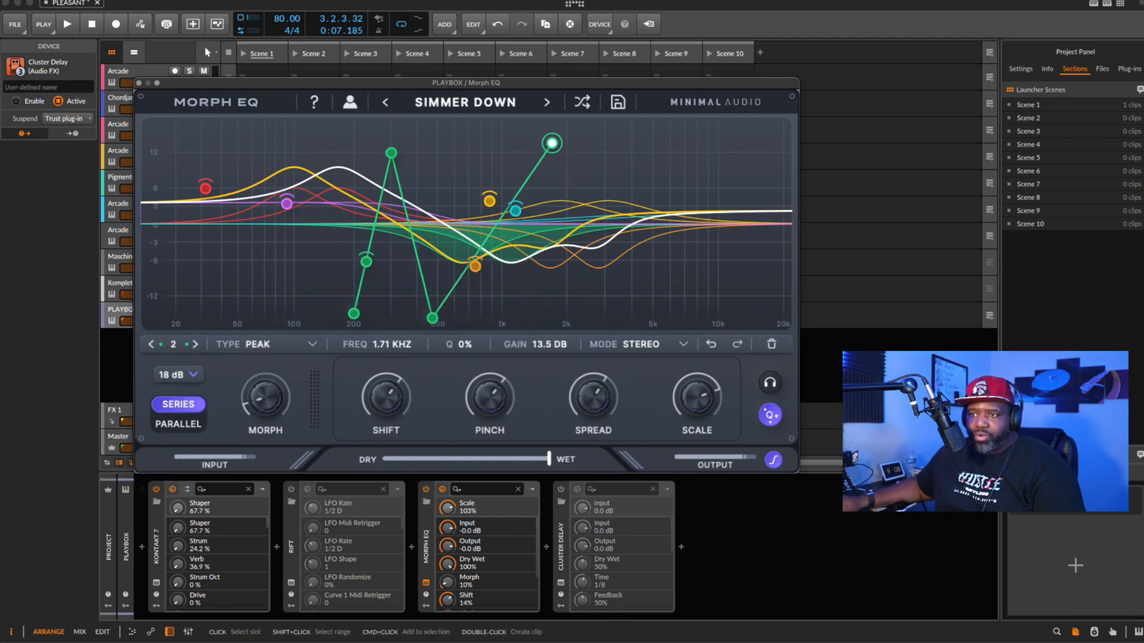
{"action": "left_click_drag", "start_coordinate": [496, 229], "coordinate": [515, 262]}
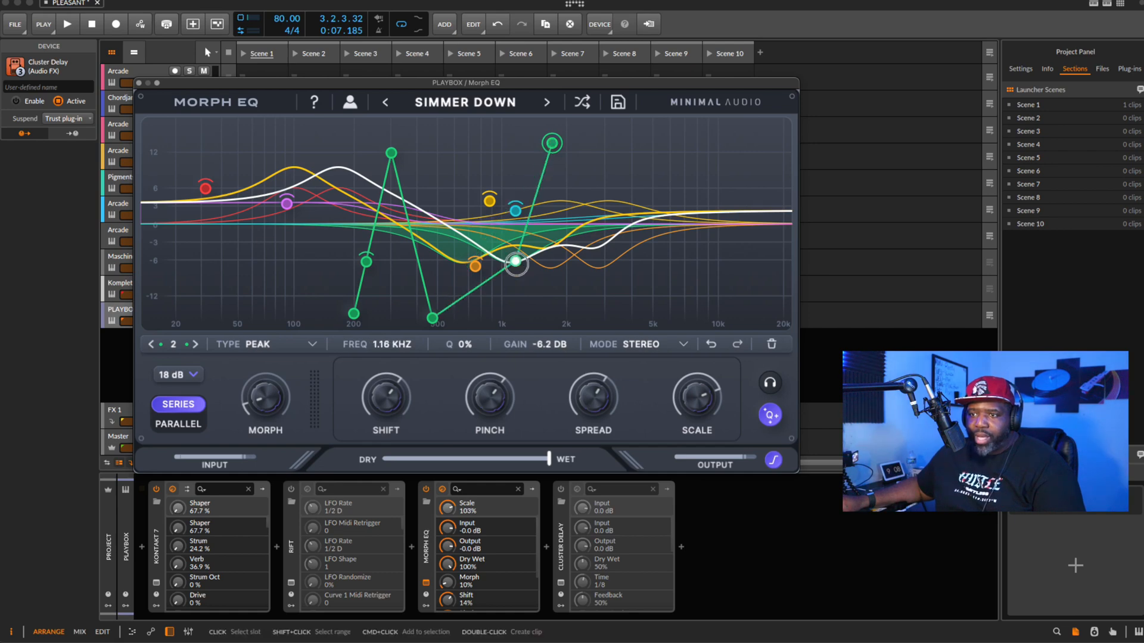
{"action": "double_click", "coordinate": [401, 189]}
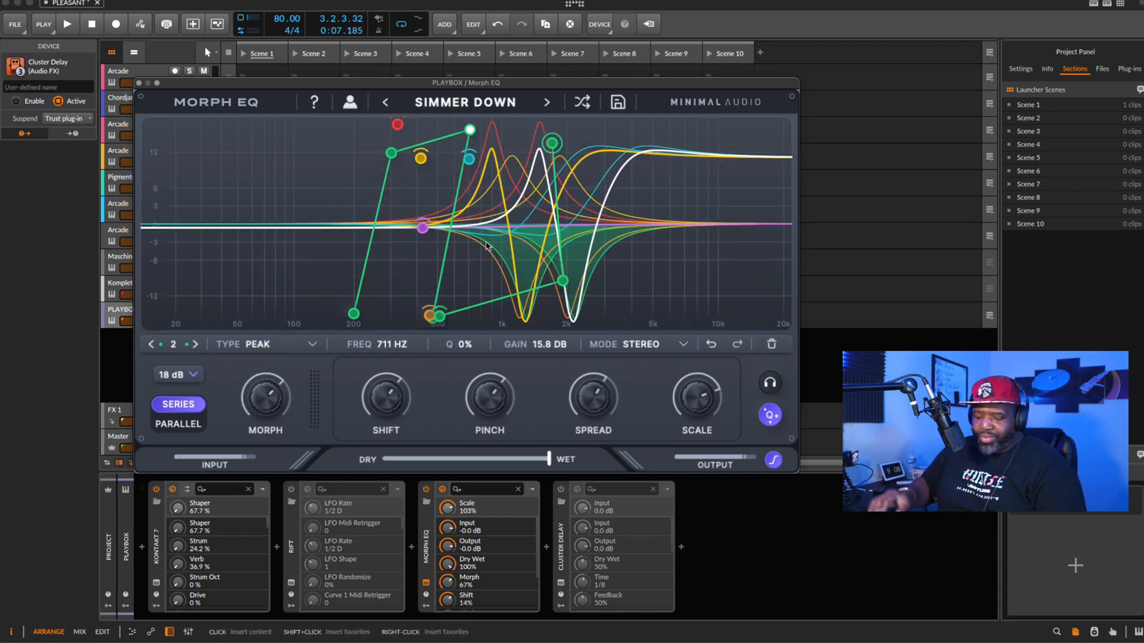
Step: Play the track and set Shift to 3%, Pinch to -21% and Spread to 91%
{"action": "key", "text": "space"}
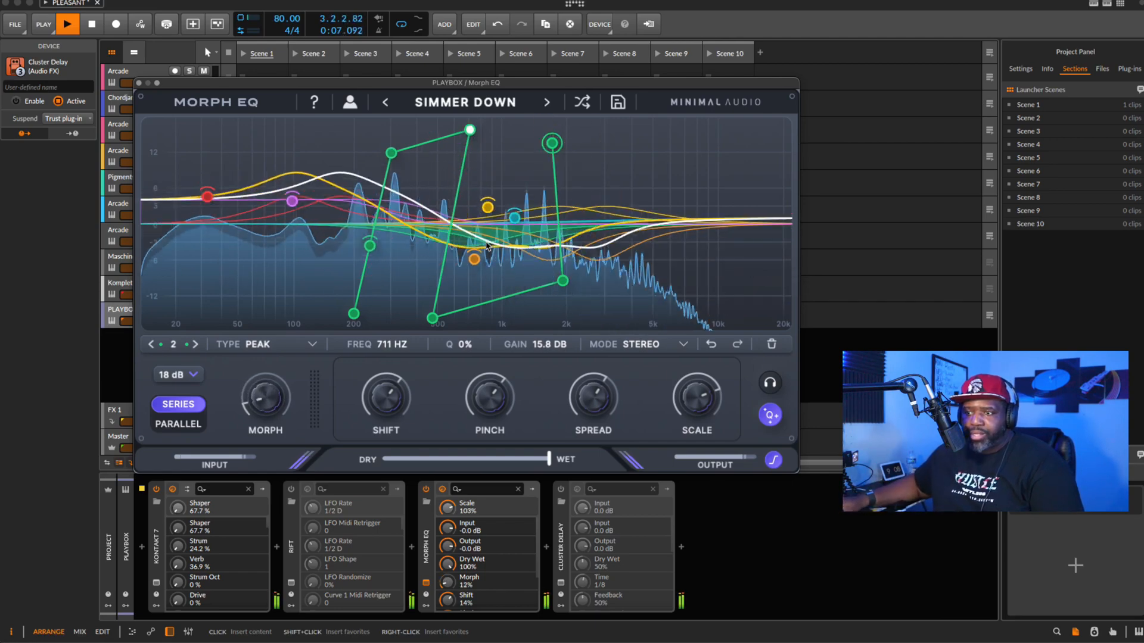
{"action": "left_click_drag", "start_coordinate": [393, 402], "coordinate": [391, 413]}
{"action": "left_click_drag", "start_coordinate": [489, 398], "coordinate": [494, 442]}
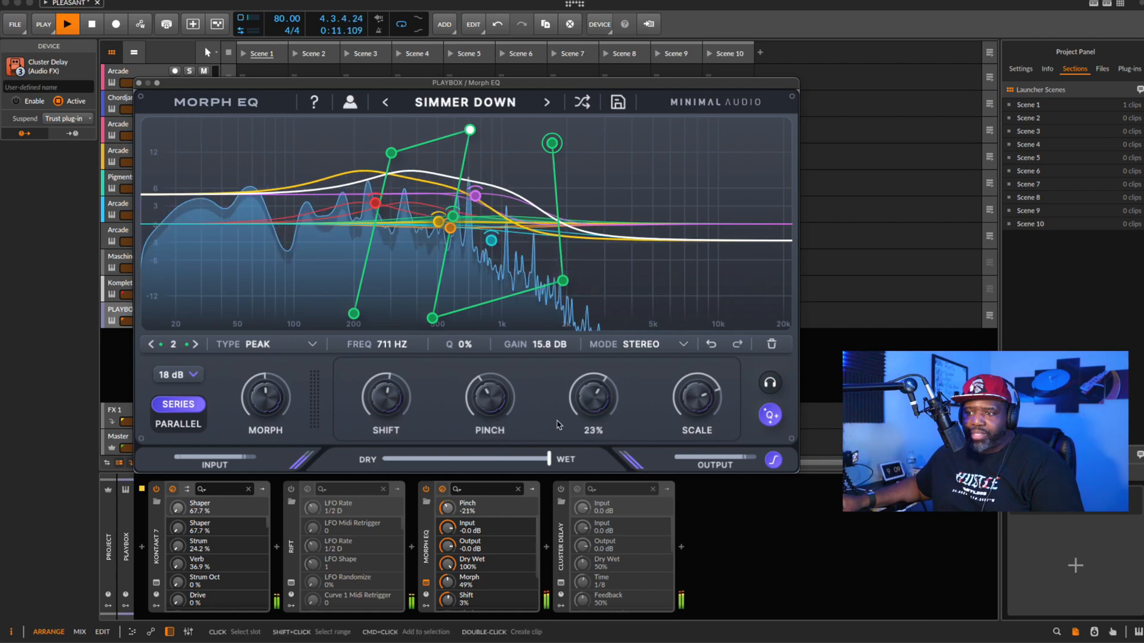
{"action": "left_click_drag", "start_coordinate": [590, 401], "coordinate": [583, 341]}
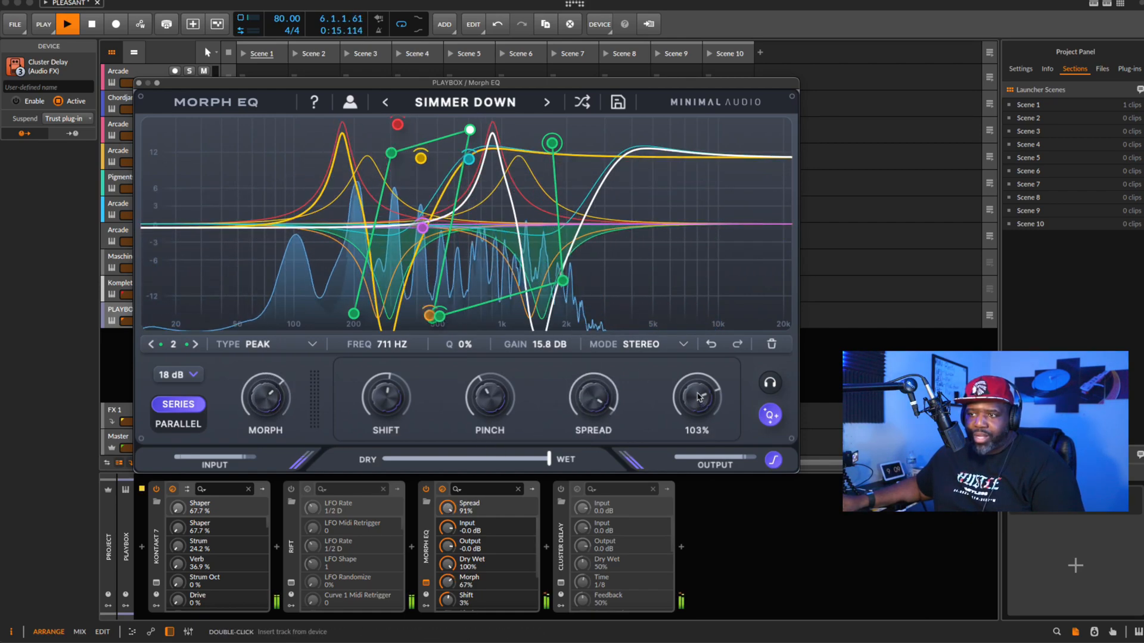
Step: Look through the stereo mode and filter type options for band 2 and the available filter slopes
{"action": "left_click", "coordinate": [683, 345]}
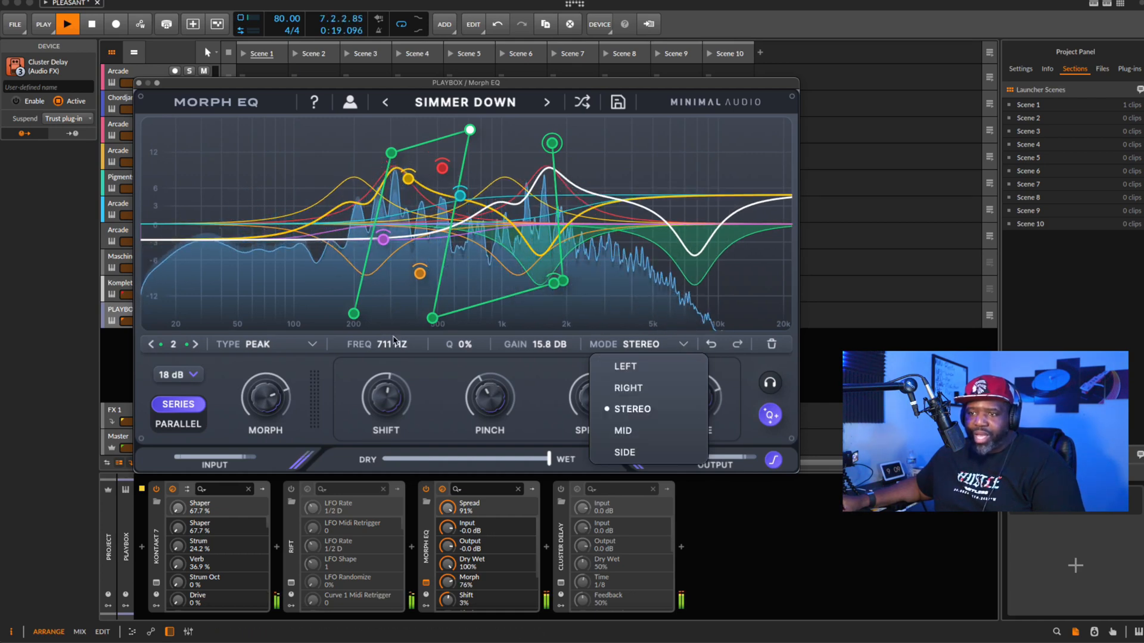
{"action": "left_click", "coordinate": [312, 345]}
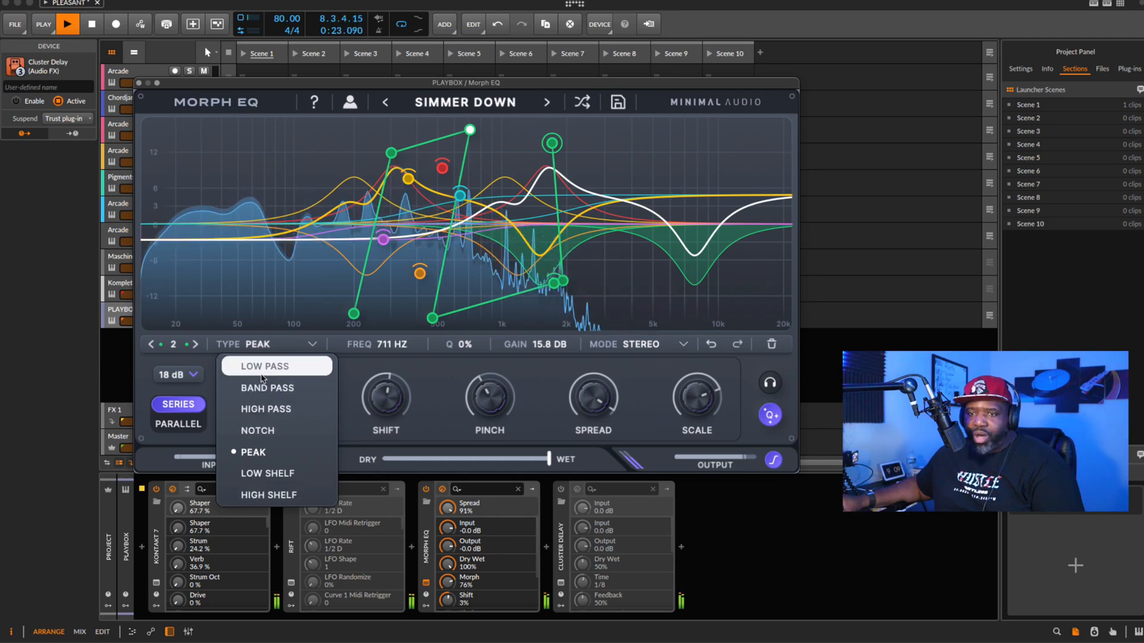
{"action": "left_click", "coordinate": [153, 384]}
{"action": "left_click", "coordinate": [182, 376]}
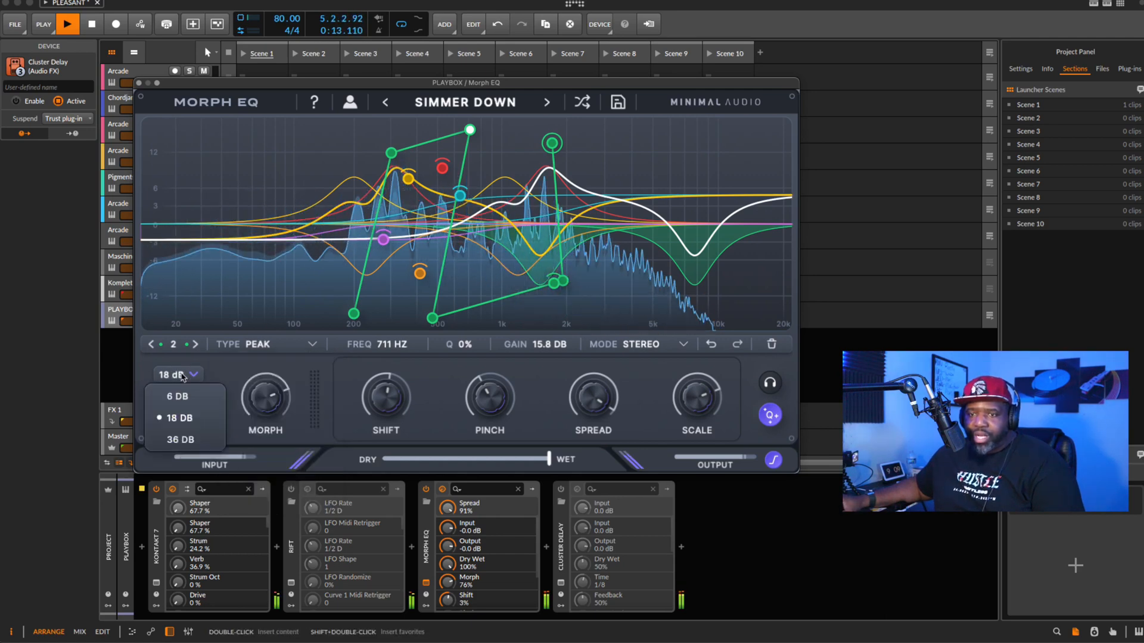
{"action": "left_click", "coordinate": [236, 361]}
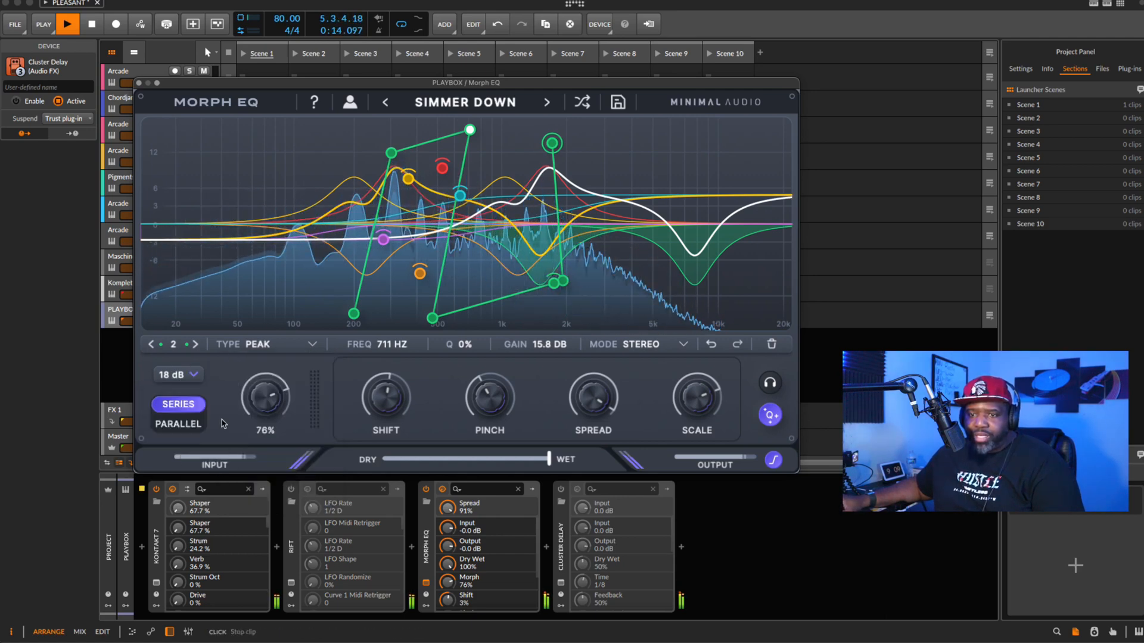
Step: Try Parallel routing while the audio plays, and switch back to Series
{"action": "left_click", "coordinate": [189, 425]}
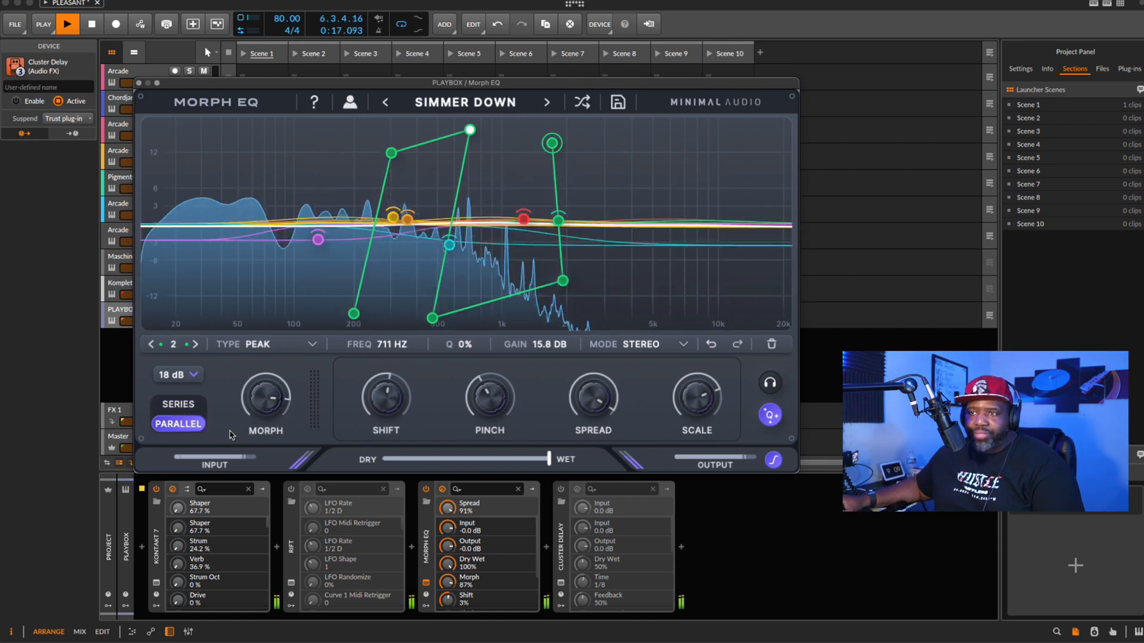
{"action": "left_click", "coordinate": [179, 410]}
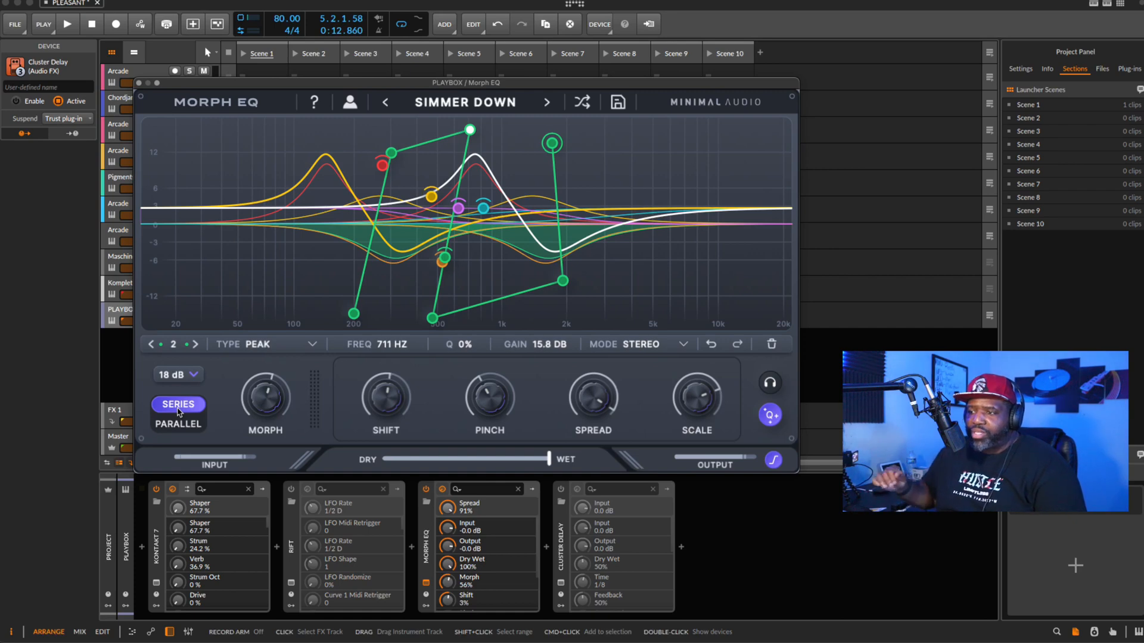
Step: Toggle the Q option off and on to compare its effect on the EQ curve
{"action": "mouse_move", "coordinate": [684, 381]}
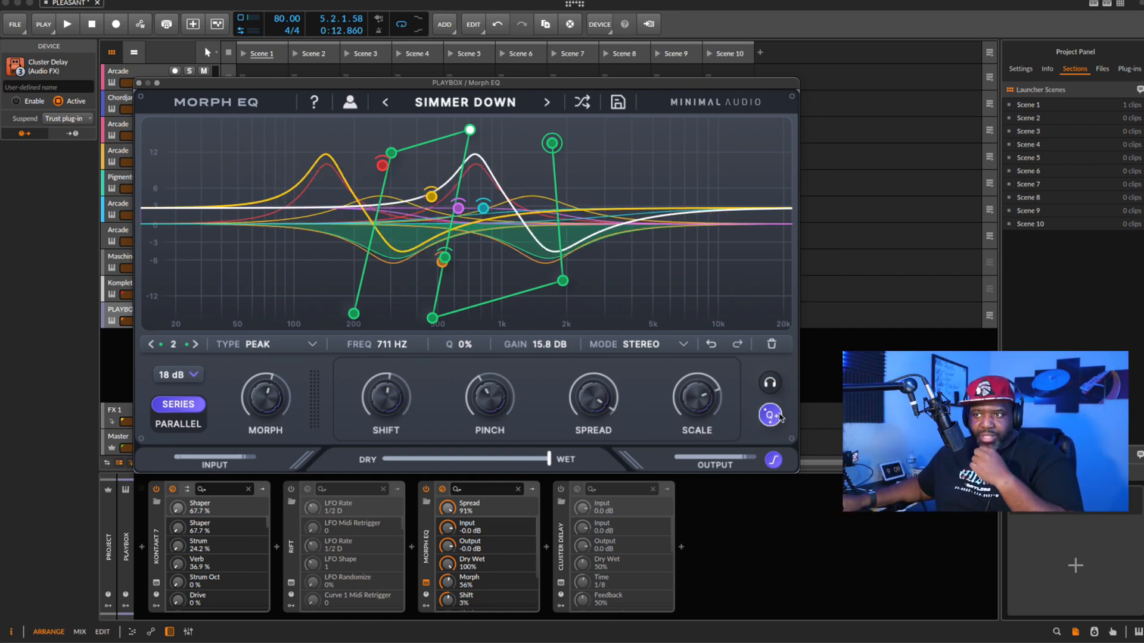
{"action": "mouse_move", "coordinate": [577, 469]}
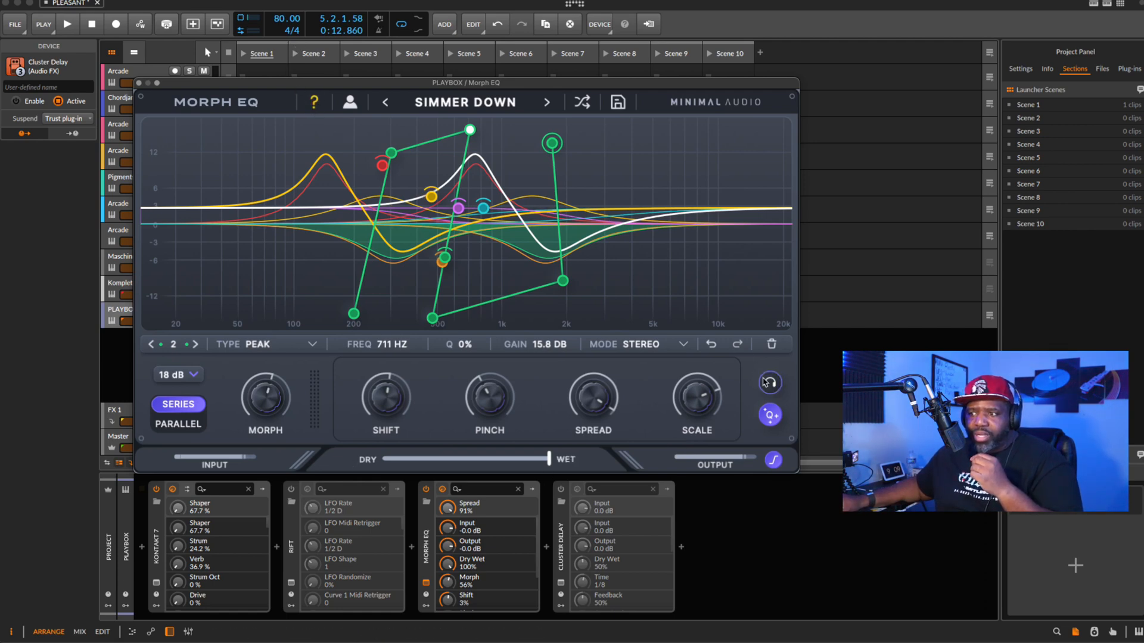
{"action": "left_click", "coordinate": [769, 416]}
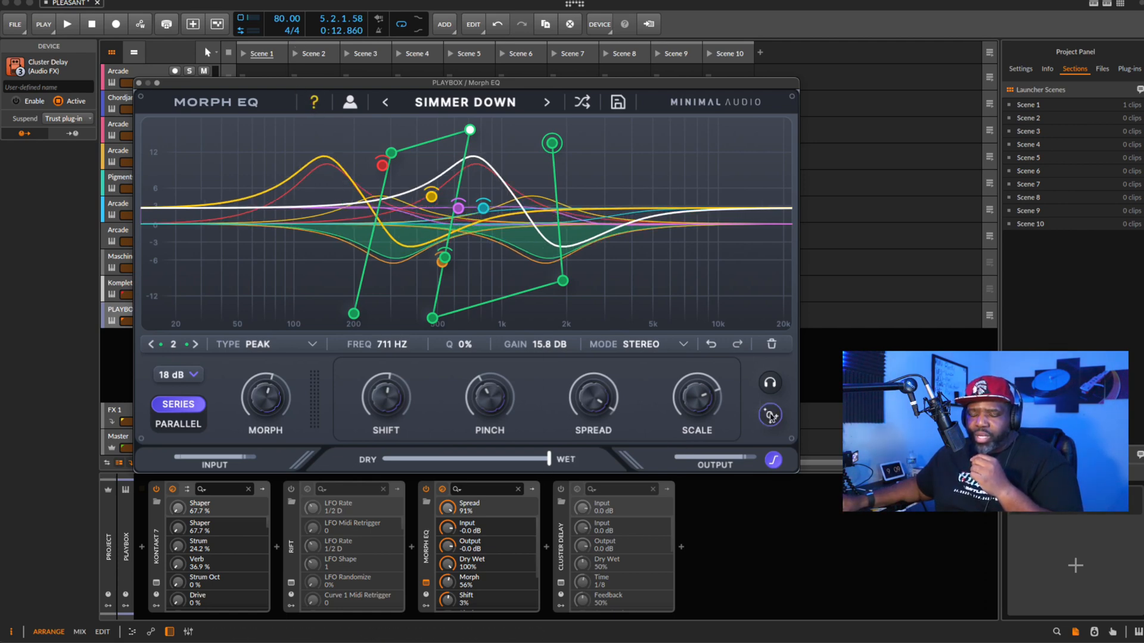
{"action": "left_click", "coordinate": [770, 415]}
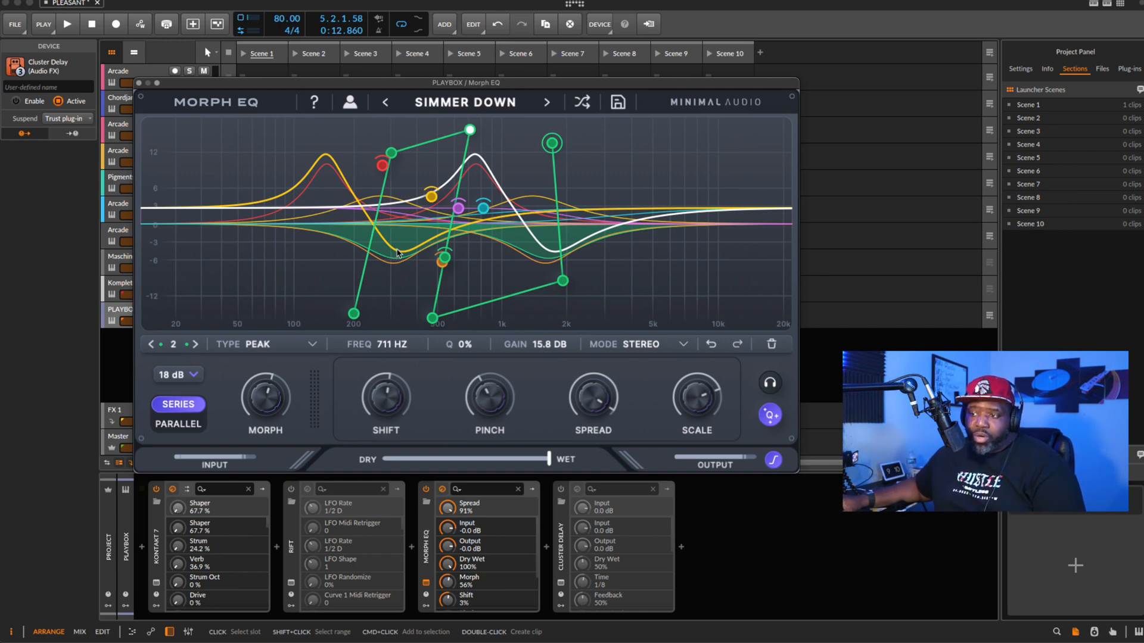
{"action": "left_click", "coordinate": [770, 416]}
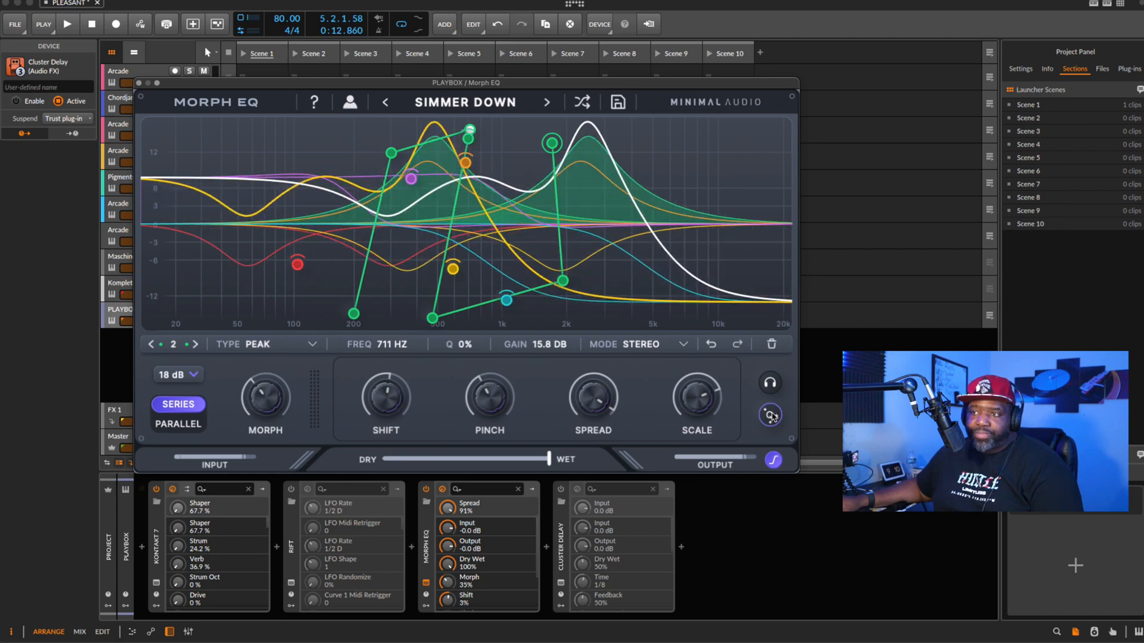
{"action": "left_click", "coordinate": [770, 415]}
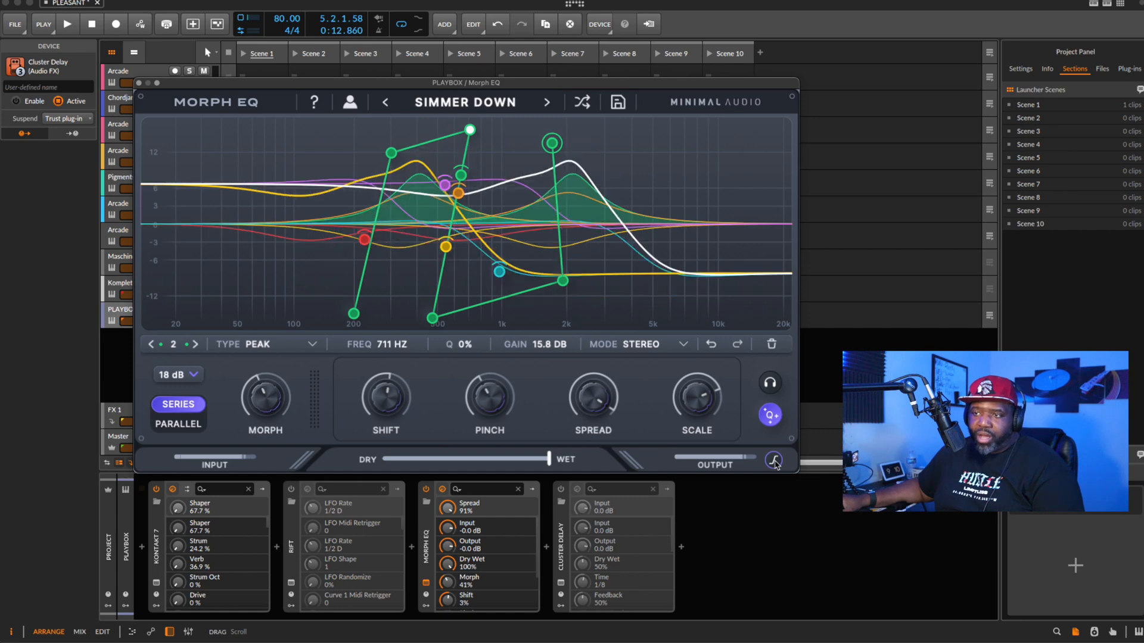
Step: Cycle the S-curve option beside the output level to its orange mode and back to off
{"action": "left_click", "coordinate": [774, 462]}
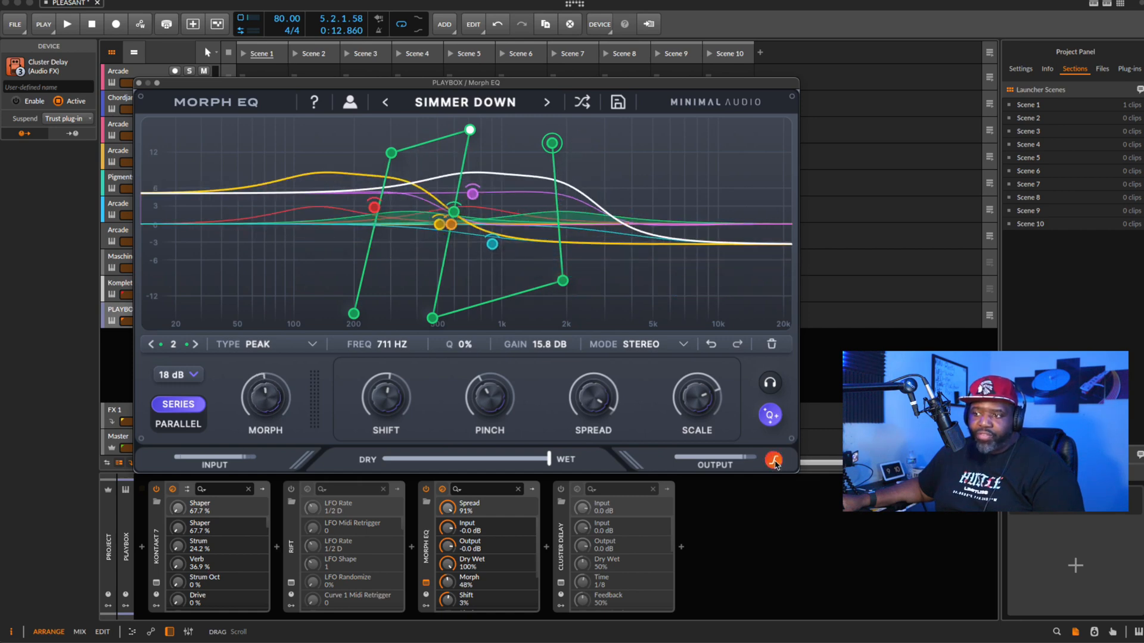
{"action": "left_click", "coordinate": [775, 461]}
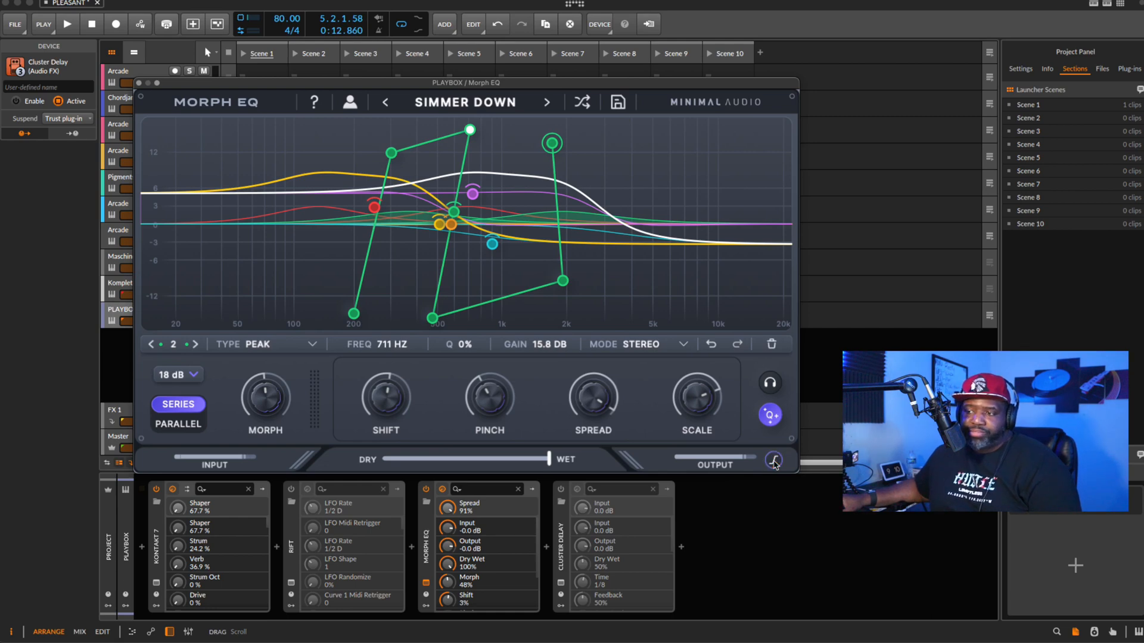
Step: Deselect band 2 and cycle the S-curve option beside the output level through its purple and orange modes back to off
{"action": "left_click", "coordinate": [663, 239]}
{"action": "scroll", "coordinate": [666, 251], "scroll_direction": "up", "scroll_amount": 3}
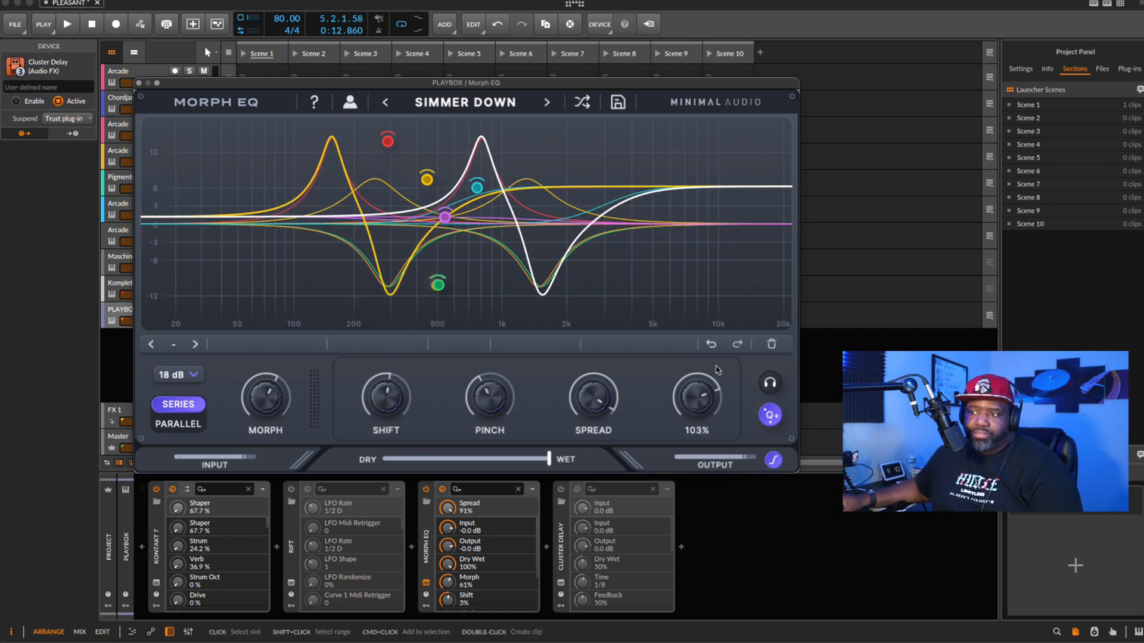
{"action": "left_click", "coordinate": [773, 460]}
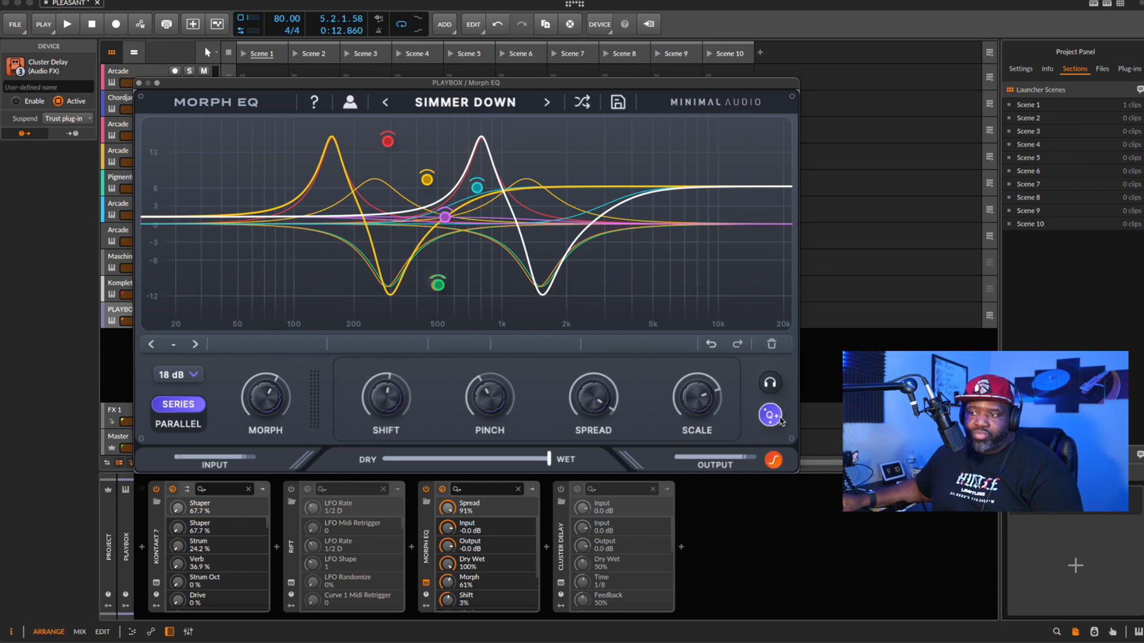
{"action": "left_click", "coordinate": [772, 386]}
{"action": "left_click", "coordinate": [771, 385]}
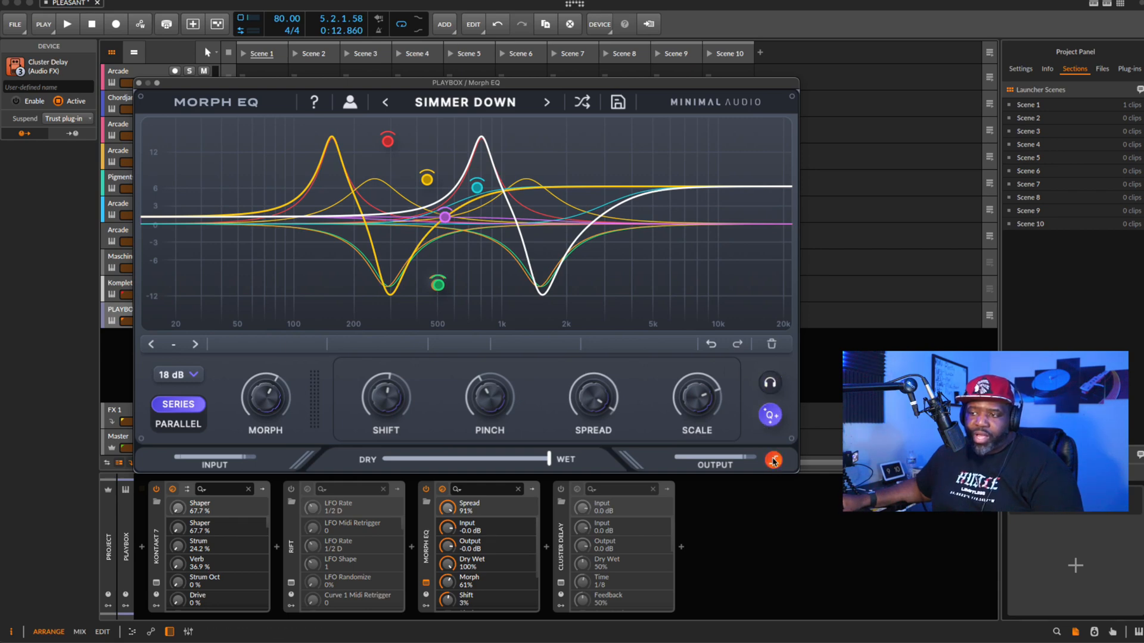
Step: Audition EQ band 1 with the headphone listening option during playback, and turn the option off
{"action": "left_click", "coordinate": [316, 103]}
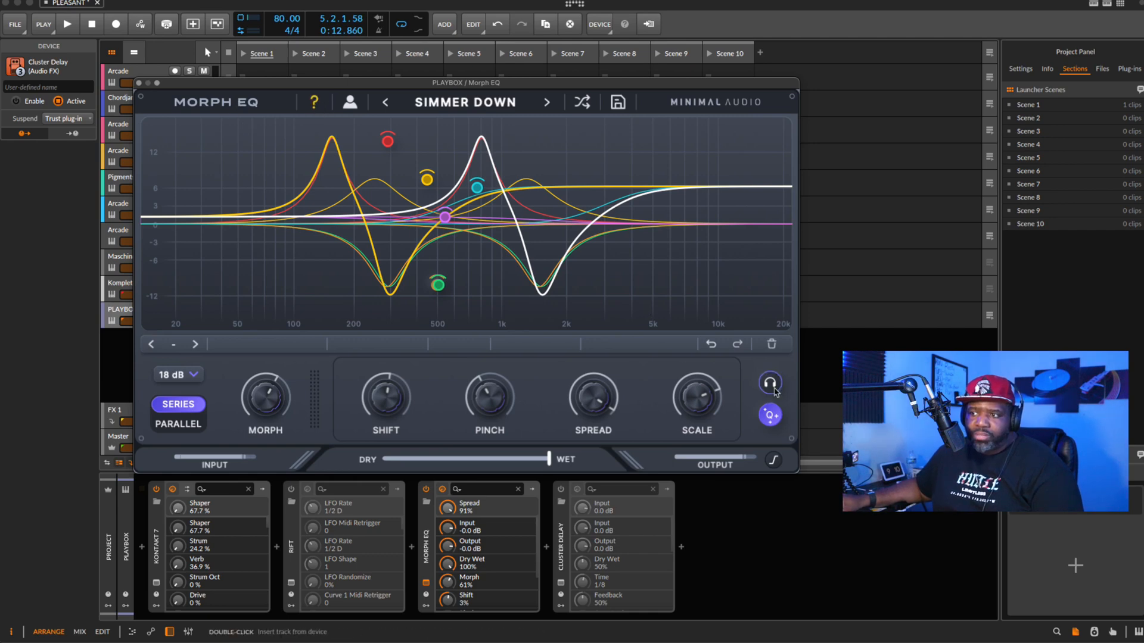
{"action": "mouse_move", "coordinate": [776, 392]}
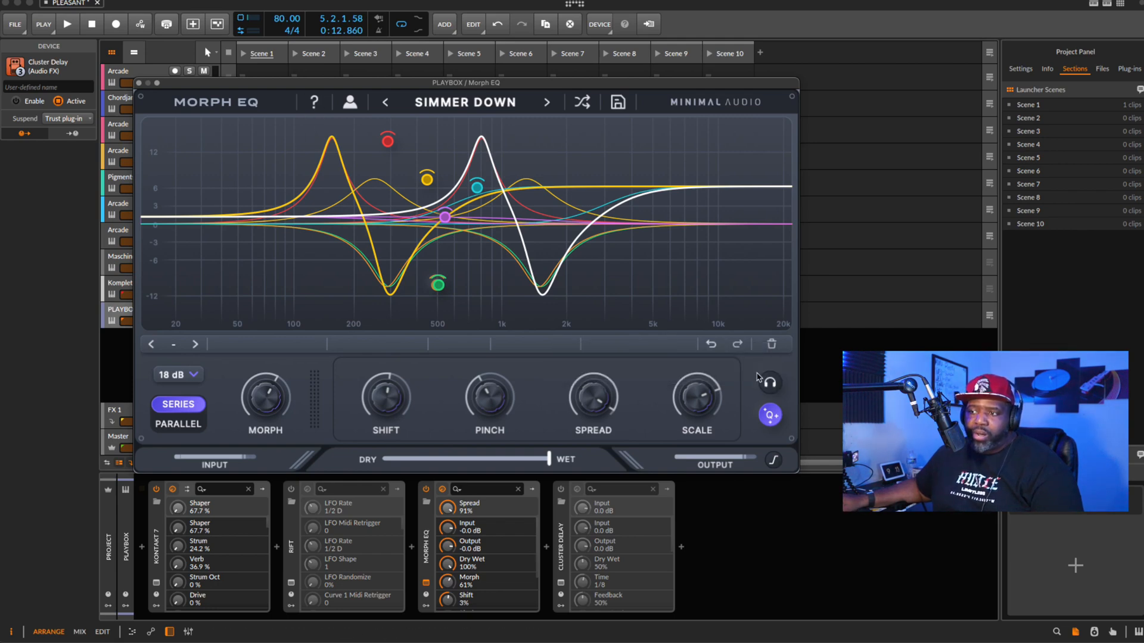
{"action": "left_click", "coordinate": [768, 382]}
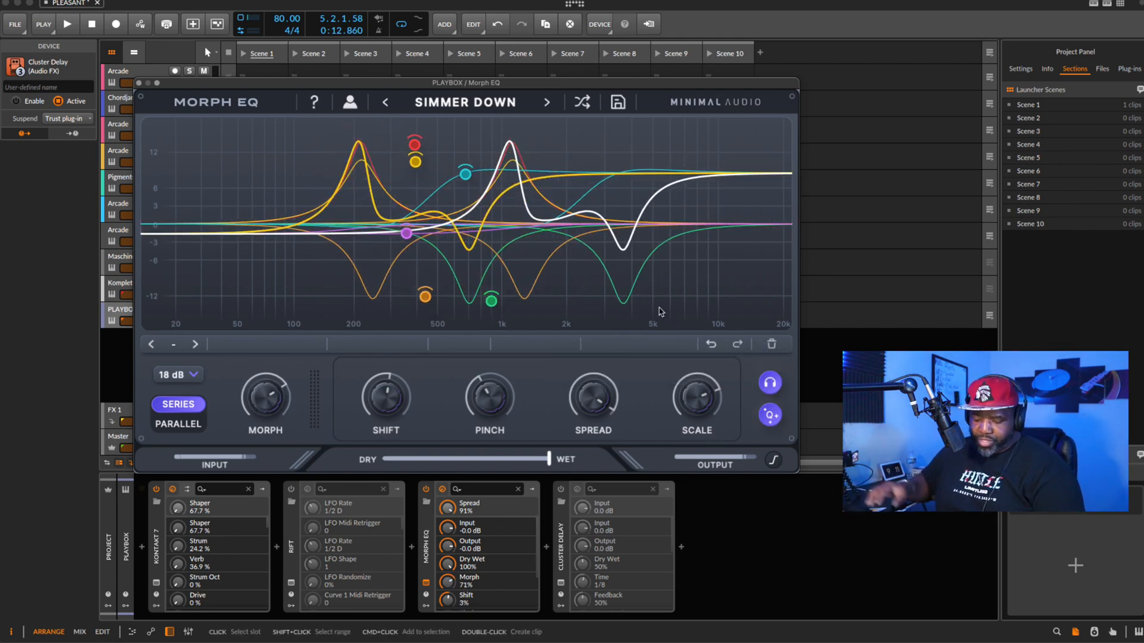
{"action": "key", "text": "space"}
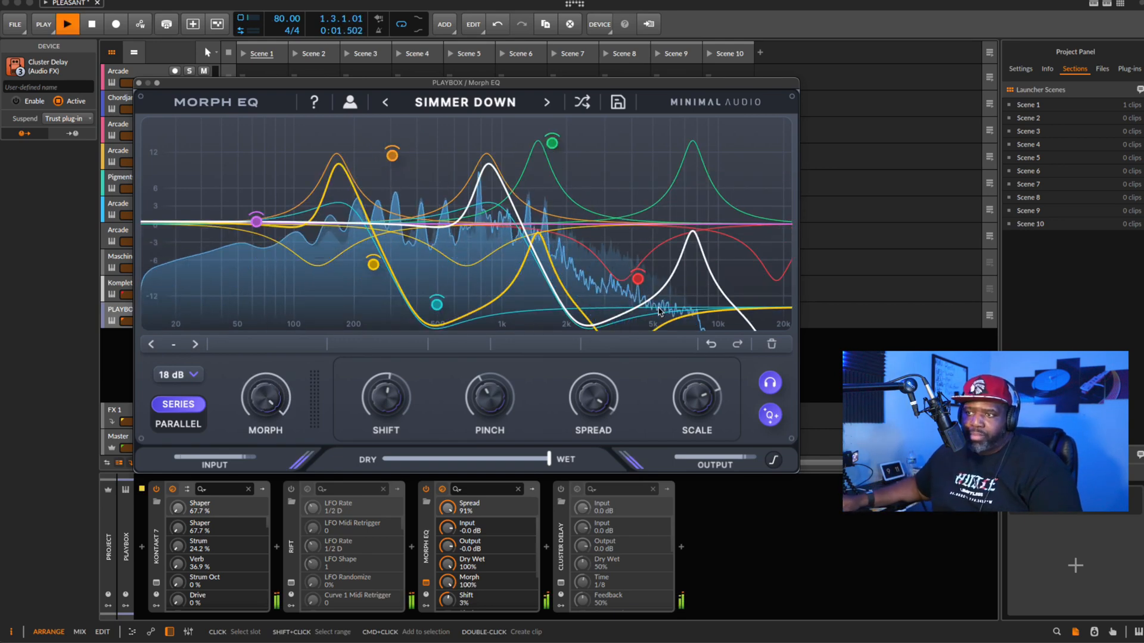
{"action": "left_click", "coordinate": [635, 275]}
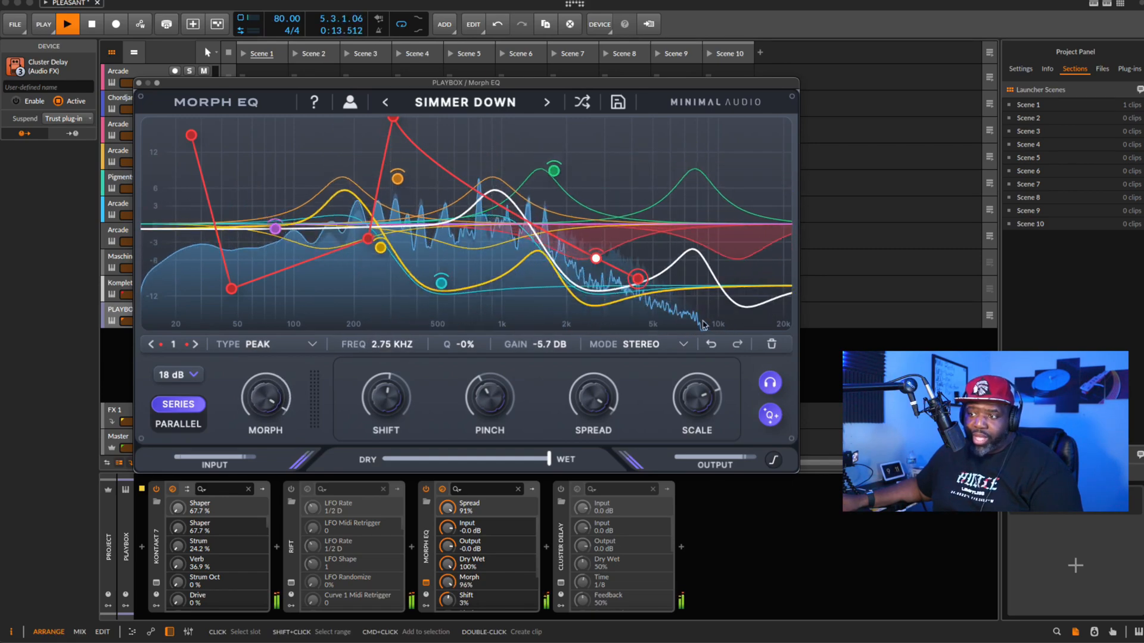
{"action": "left_click", "coordinate": [770, 384]}
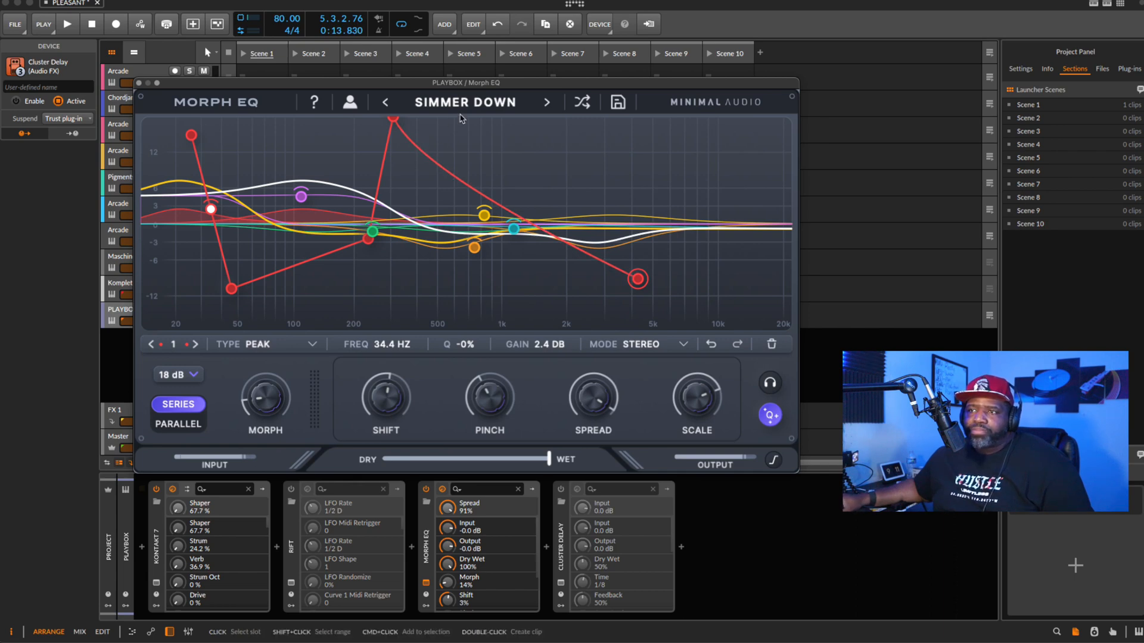
Step: Load the Scooper preset from the Filtering category and play the clip to hear it
{"action": "left_click", "coordinate": [466, 107]}
{"action": "mouse_move", "coordinate": [469, 221]}
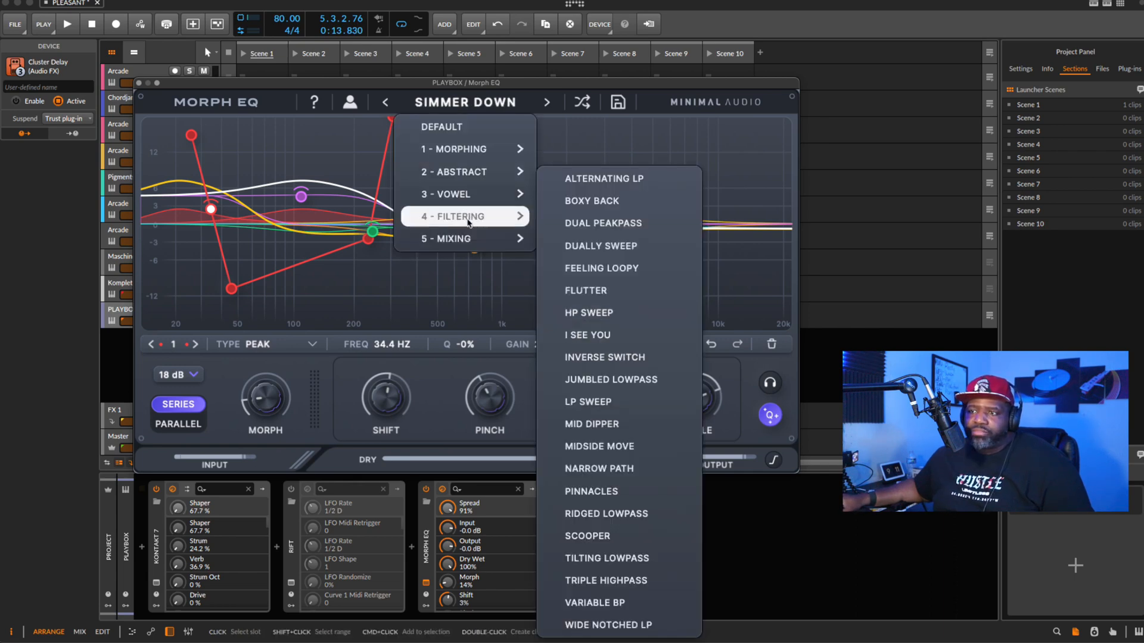
{"action": "left_click", "coordinate": [590, 535]}
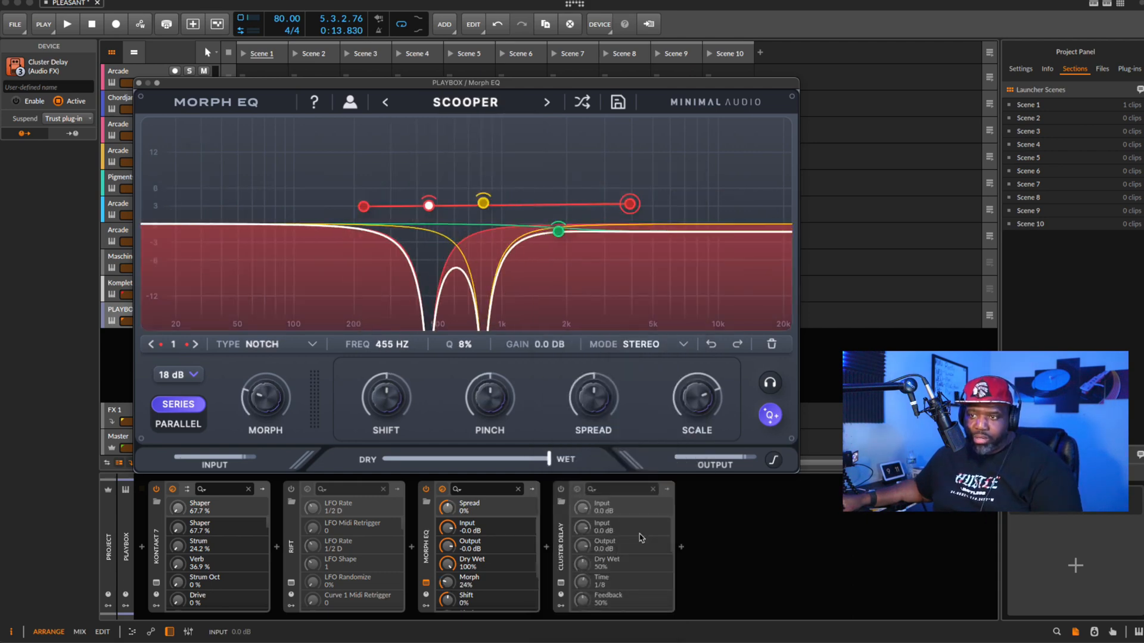
{"action": "key", "text": "space"}
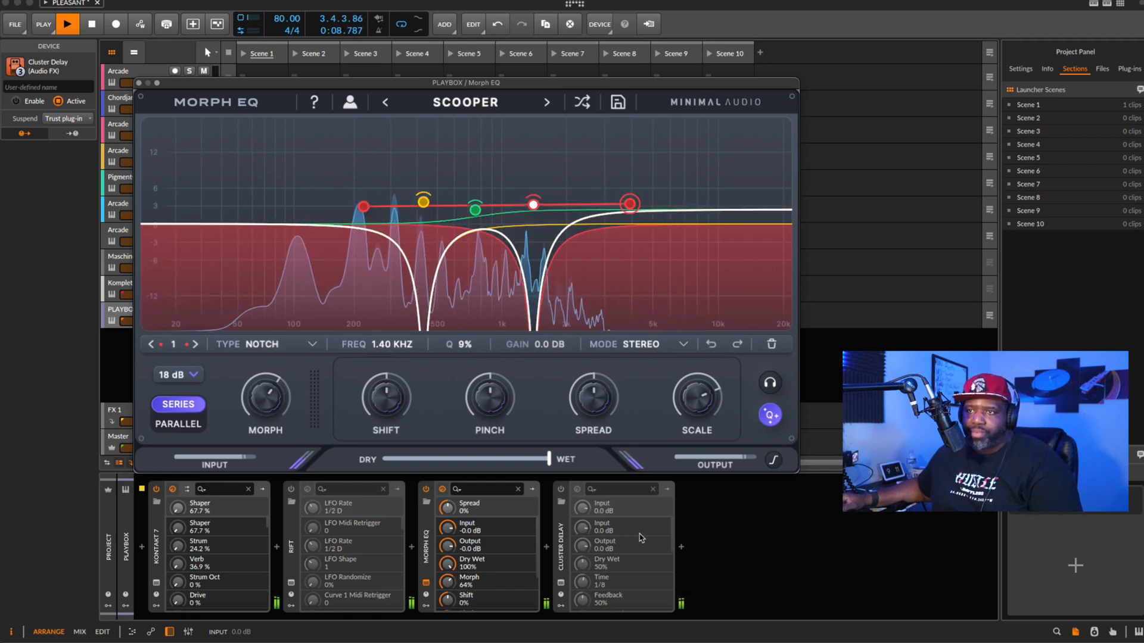
{"action": "key", "text": "space"}
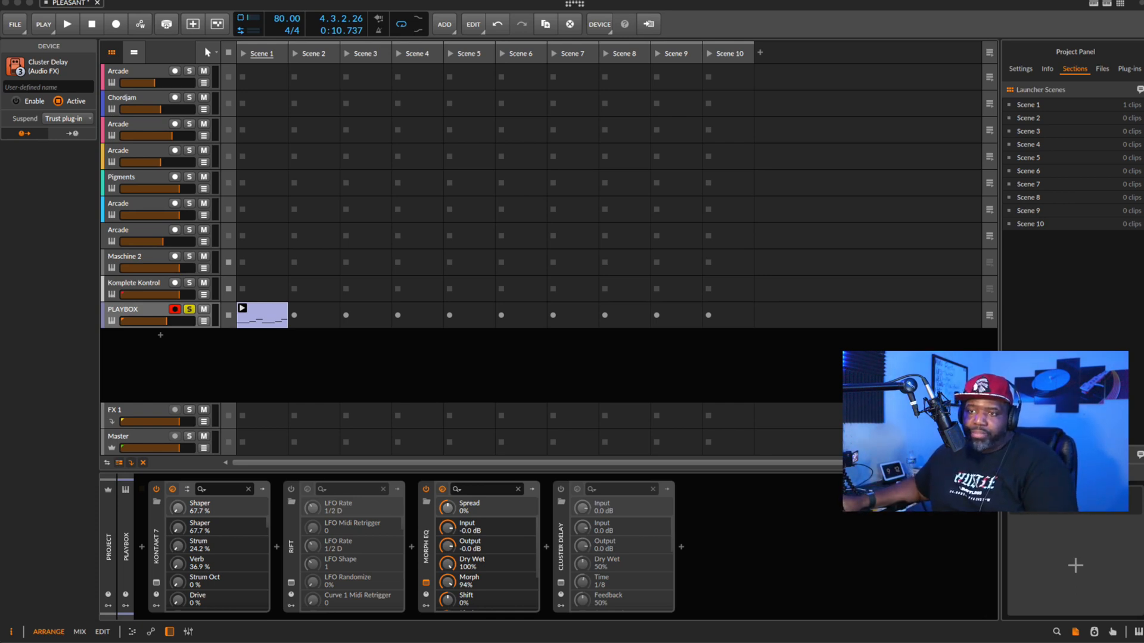
Step: Add a high-pass band at about 25.4 Hz with 32% Q and a low-shelf band at about 201 Hz with -5.8 dB gain
{"action": "left_click", "coordinate": [709, 375]}
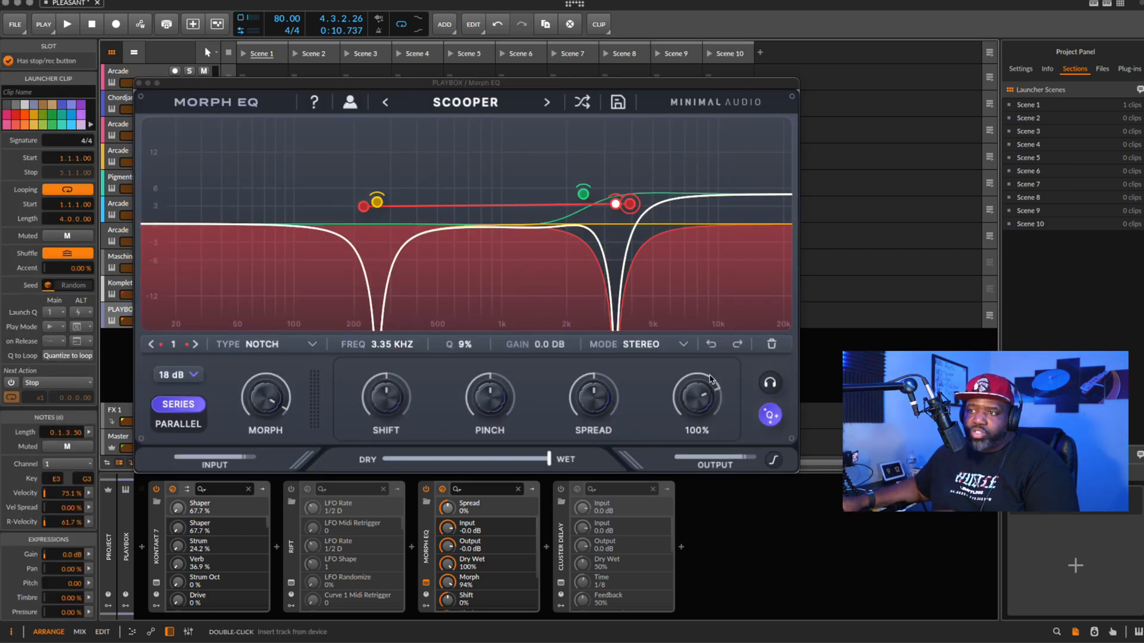
{"action": "double_click", "coordinate": [215, 199]}
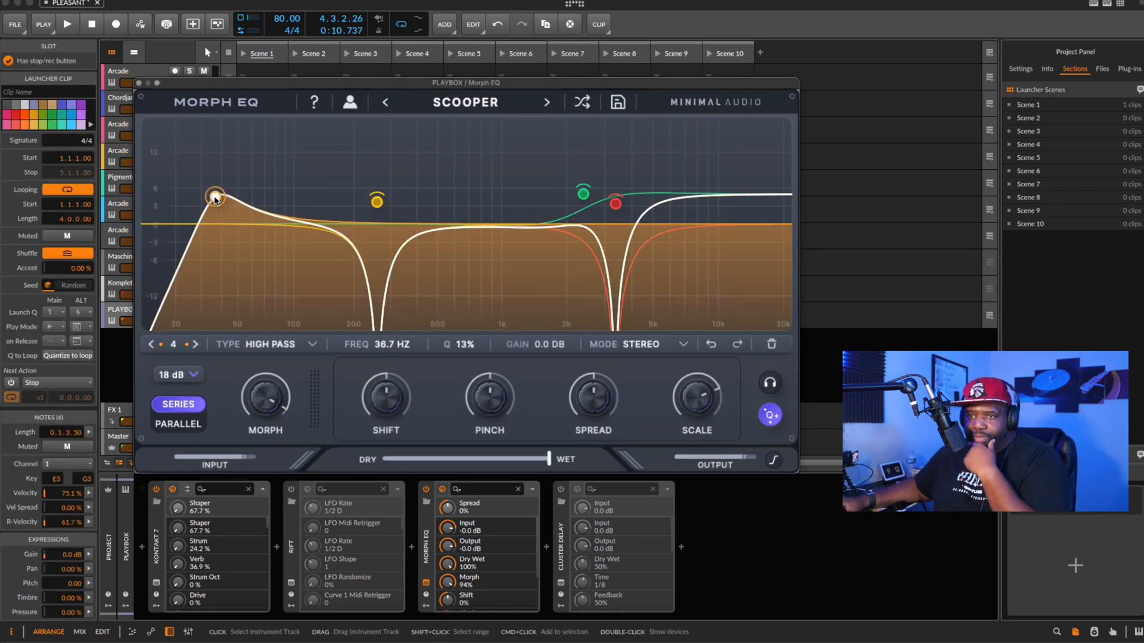
{"action": "left_click_drag", "start_coordinate": [215, 199], "coordinate": [190, 157]}
{"action": "double_click", "coordinate": [267, 217]}
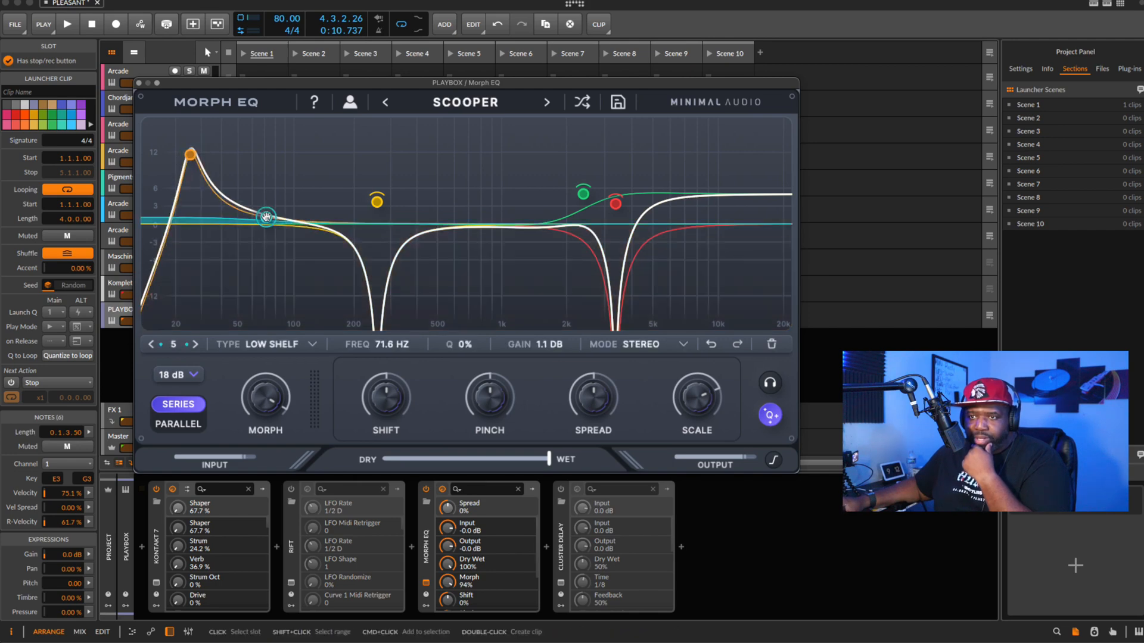
{"action": "left_click_drag", "start_coordinate": [266, 217], "coordinate": [355, 258]}
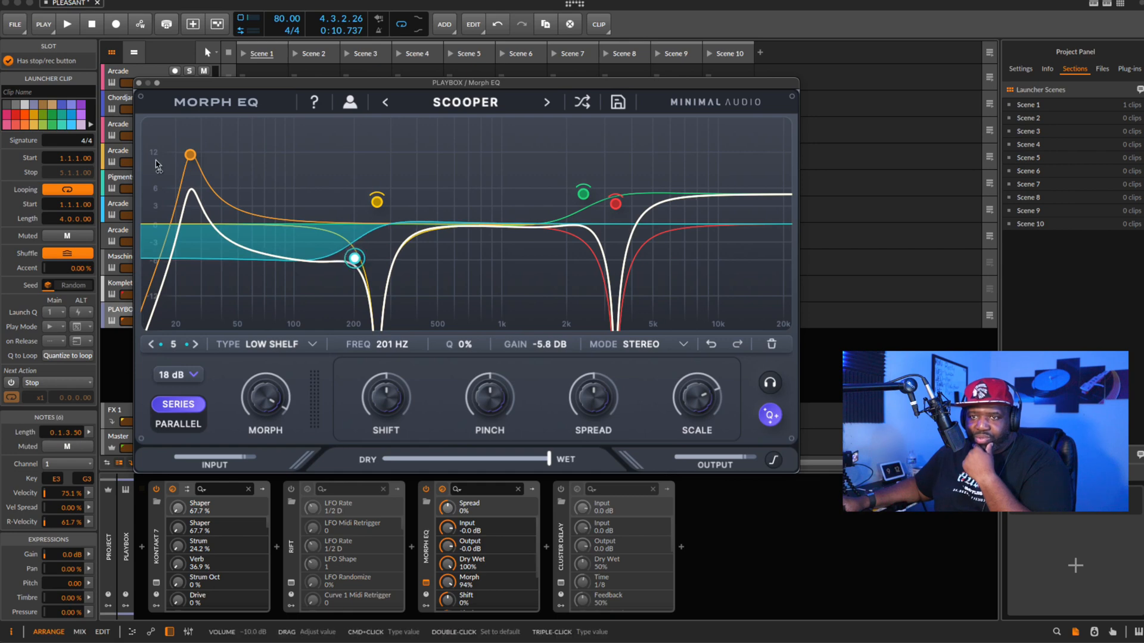
Step: Move the high-pass band to about 46.9 Hz with 21% Q
{"action": "left_click", "coordinate": [190, 155]}
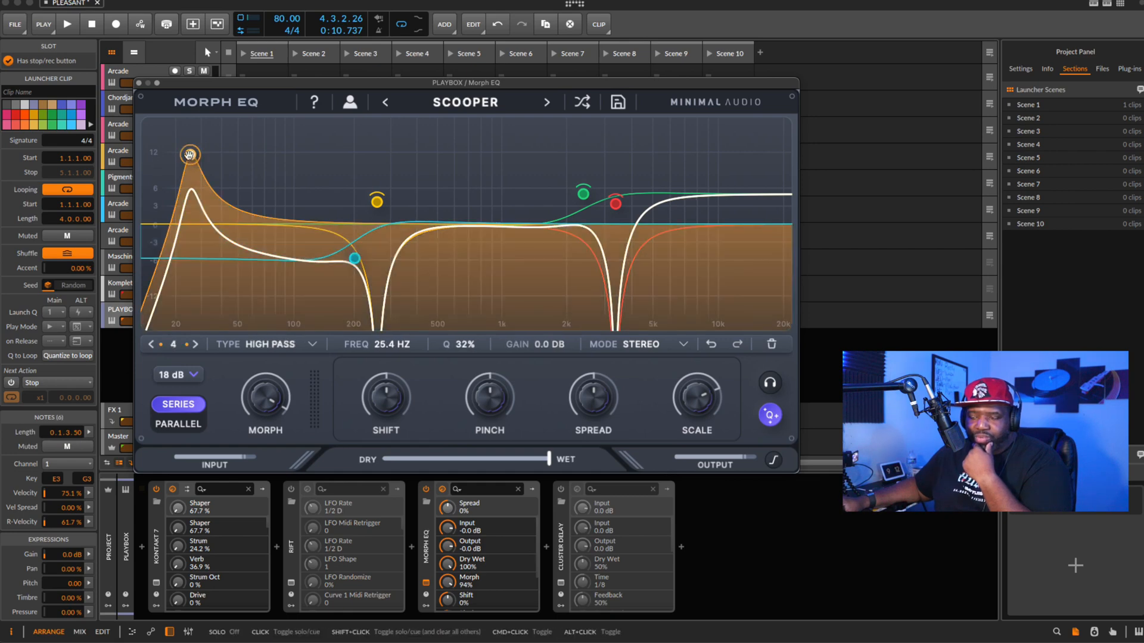
{"action": "left_click_drag", "start_coordinate": [190, 155], "coordinate": [232, 177]}
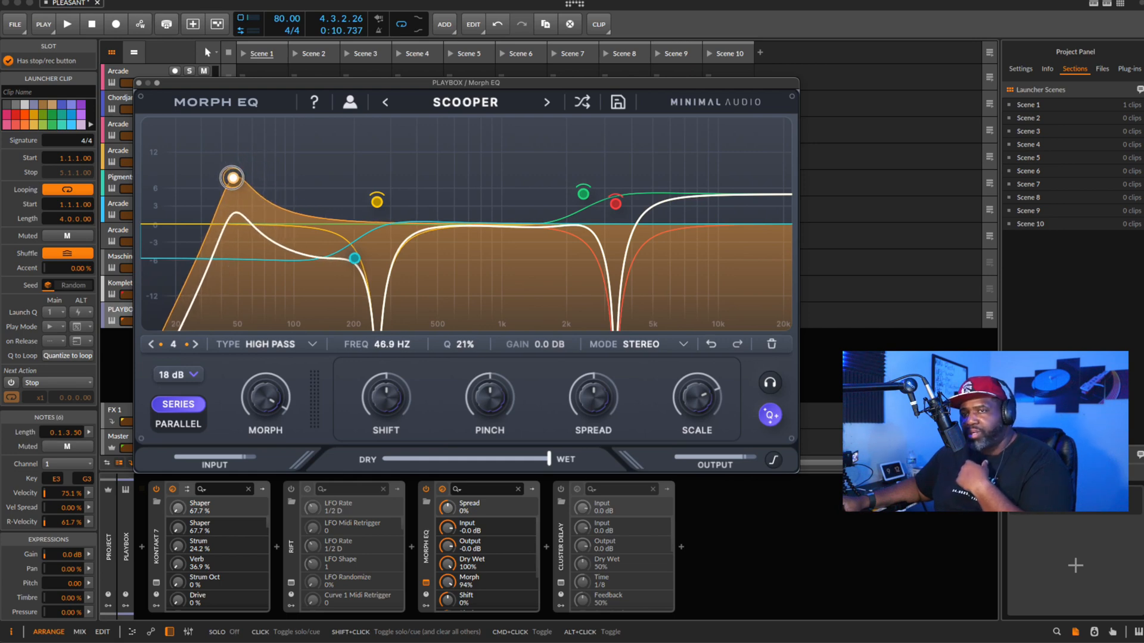
{"action": "right_click", "coordinate": [232, 178]}
{"action": "left_click", "coordinate": [232, 178]}
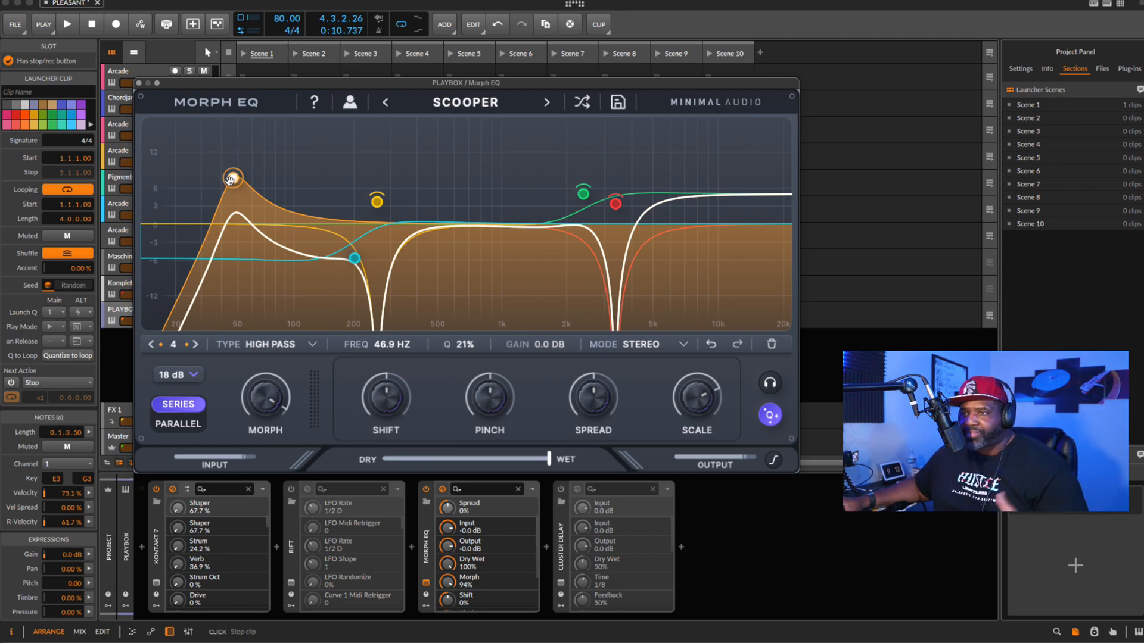